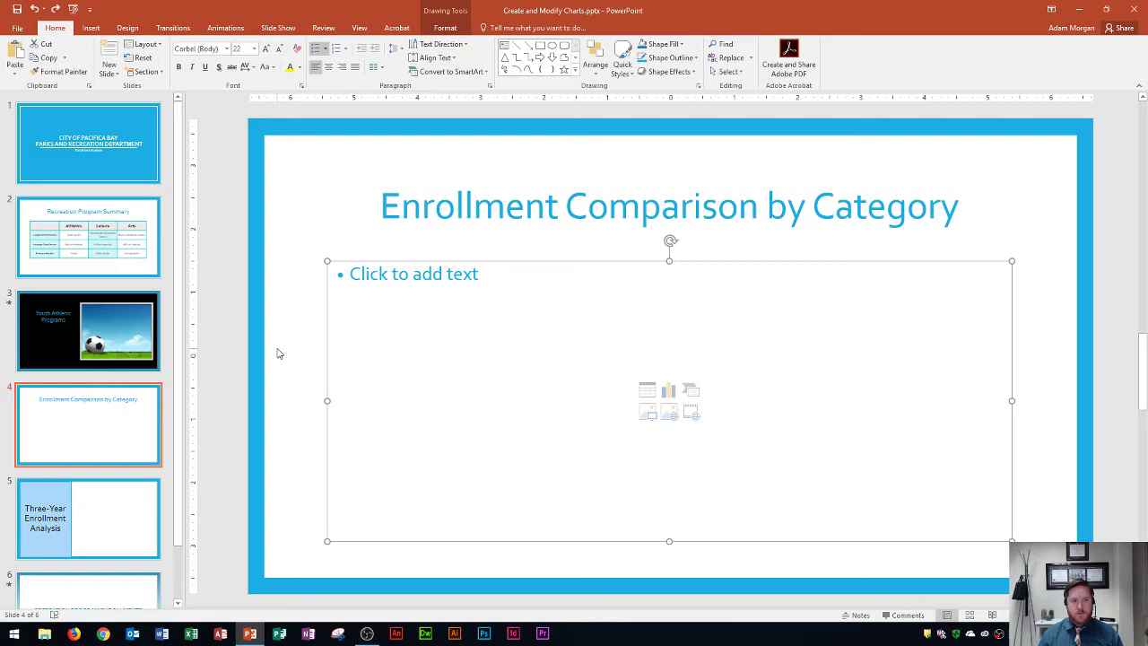
# Insert a Clustered Column chart with sample data into slide 4's empty content placeholder
pyautogui.click(147, 44)
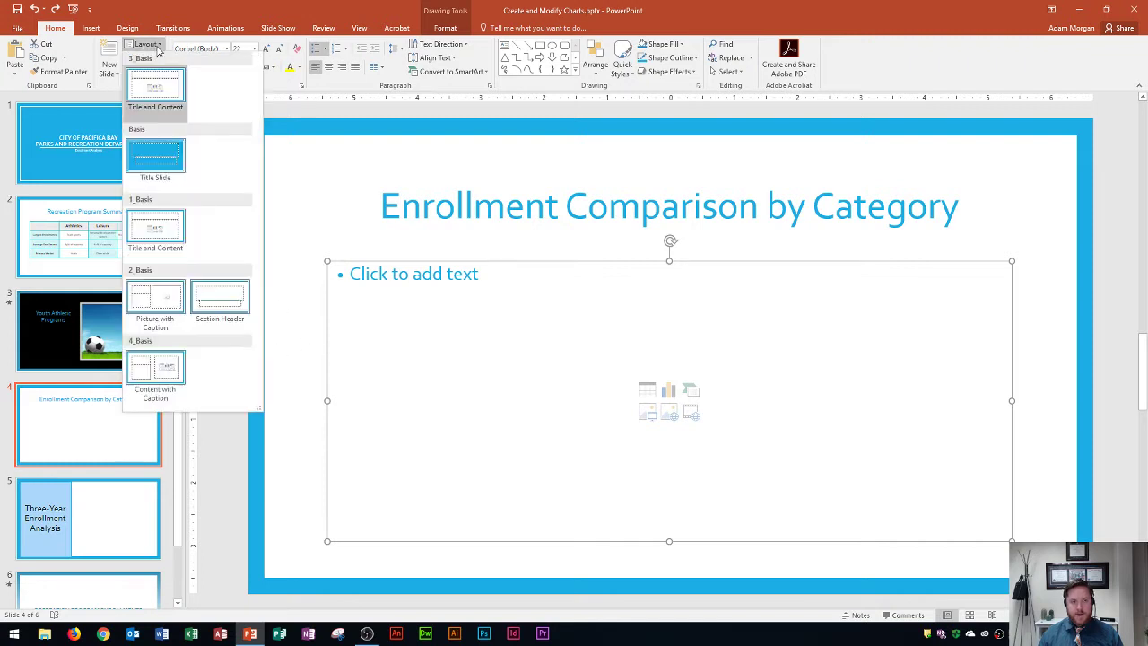
pyautogui.click(293, 222)
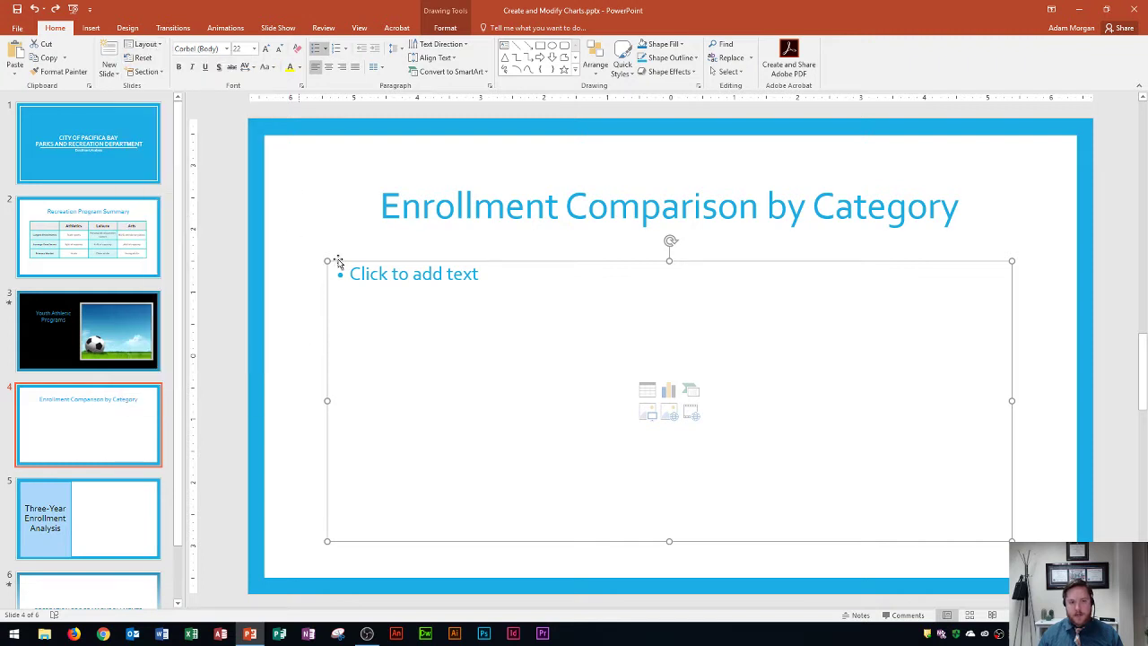
pyautogui.click(668, 392)
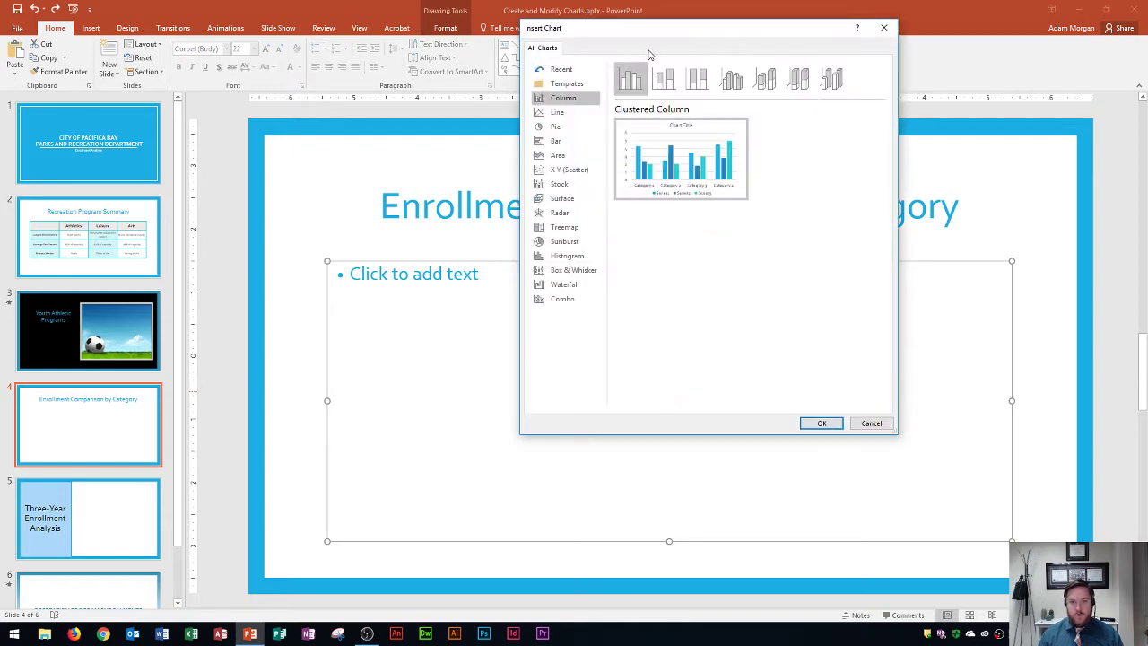
pyautogui.moveTo(682, 34); pyautogui.dragTo(494, 75)
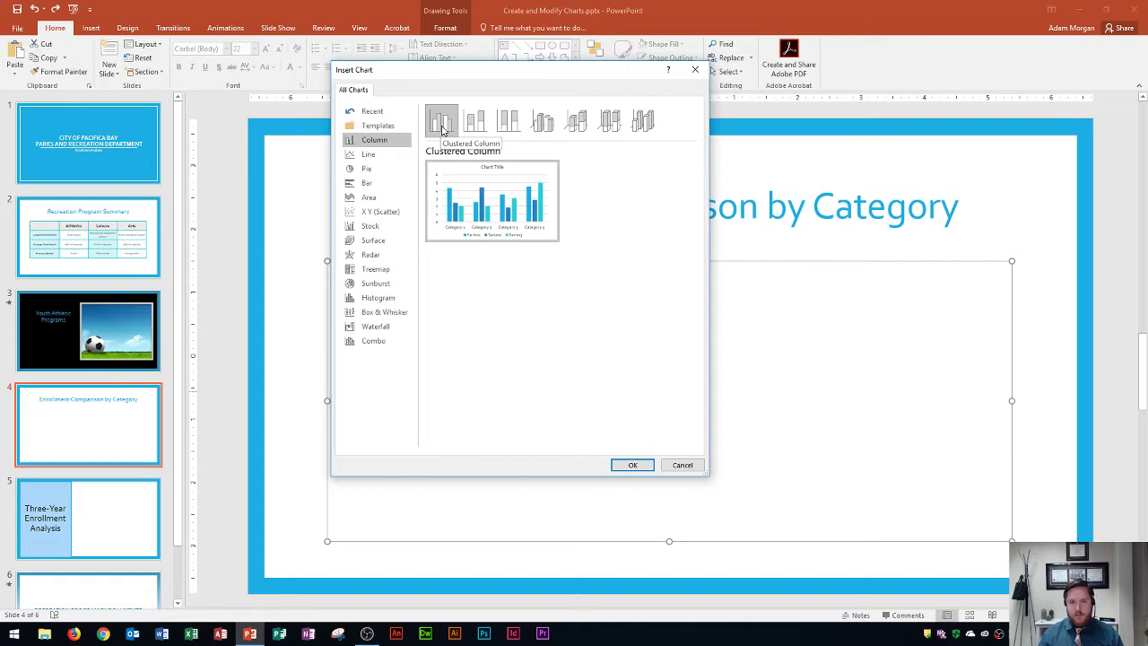
pyautogui.click(634, 465)
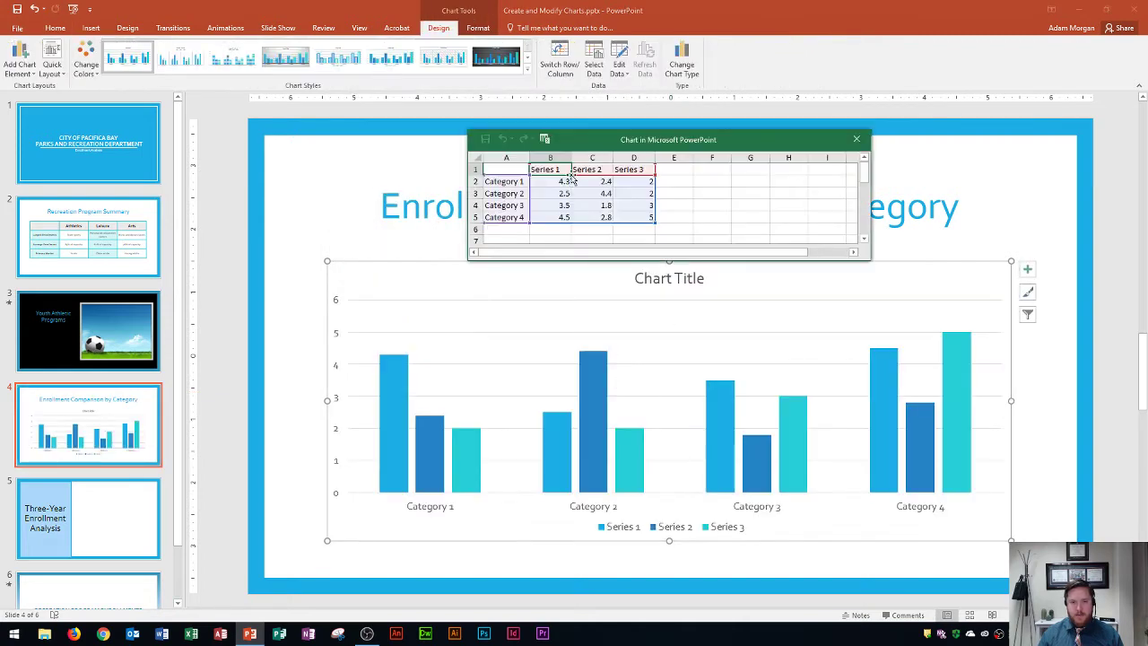
pyautogui.moveTo(610, 148); pyautogui.dragTo(519, 132)
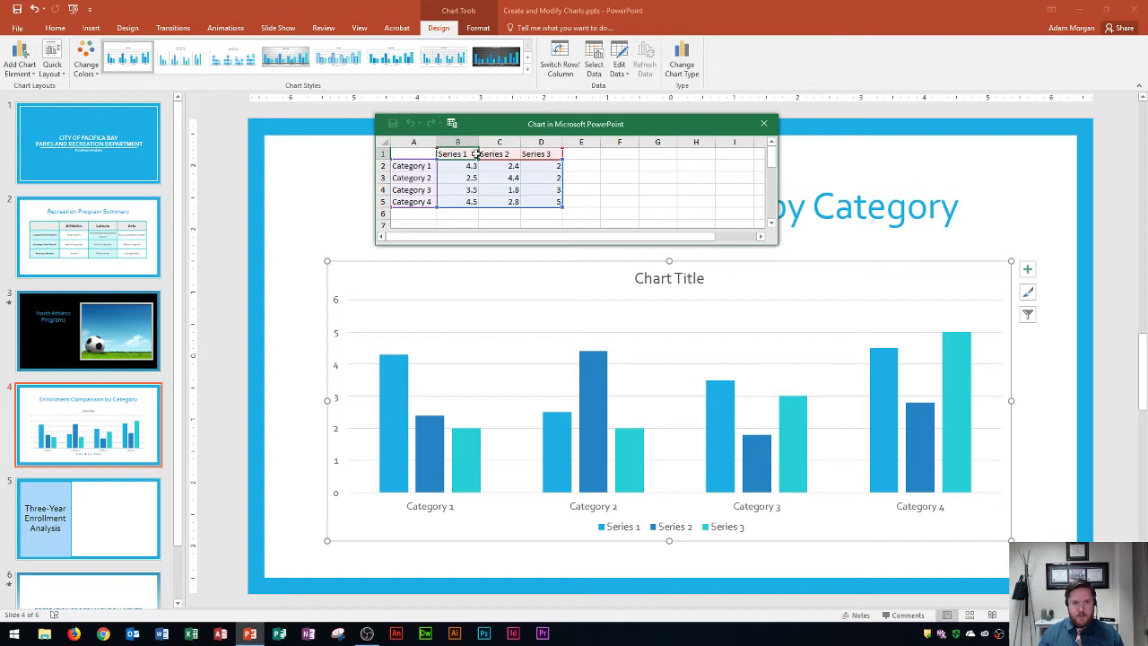
pyautogui.moveTo(468, 153); pyautogui.dragTo(552, 154)
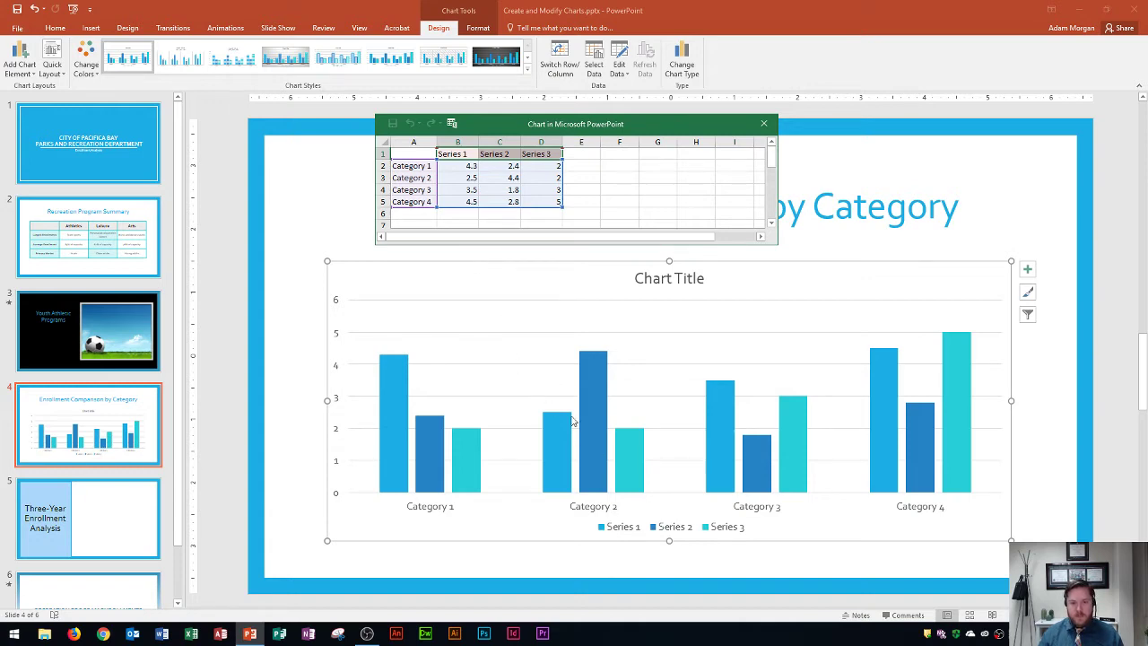
pyautogui.click(453, 153)
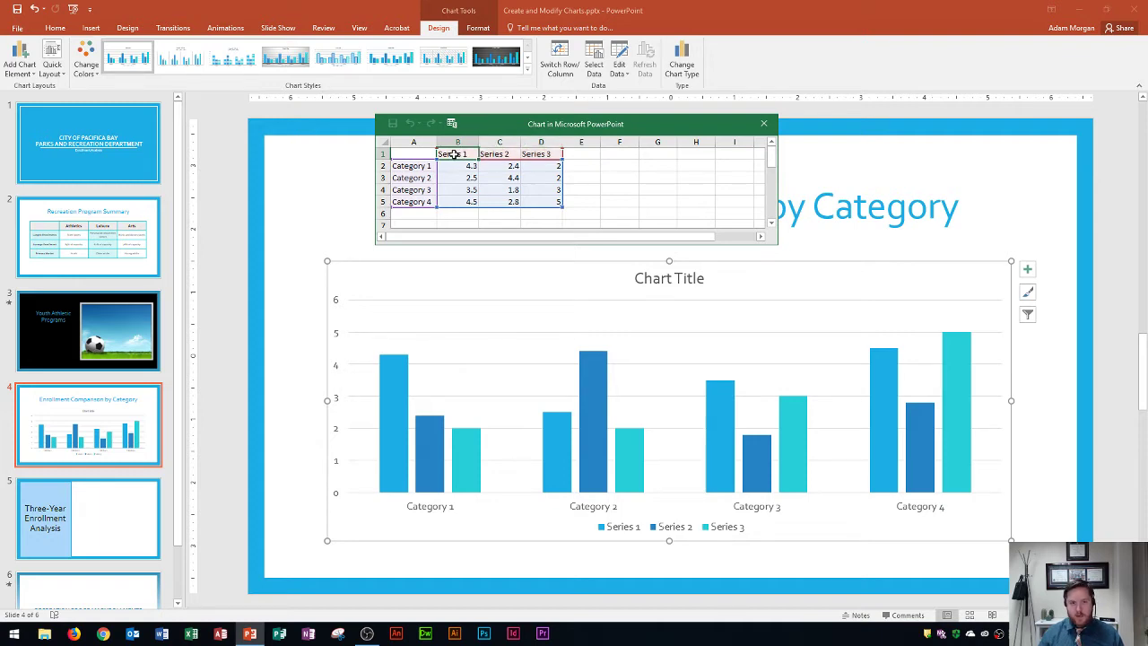
pyautogui.moveTo(478, 154); pyautogui.dragTo(537, 153)
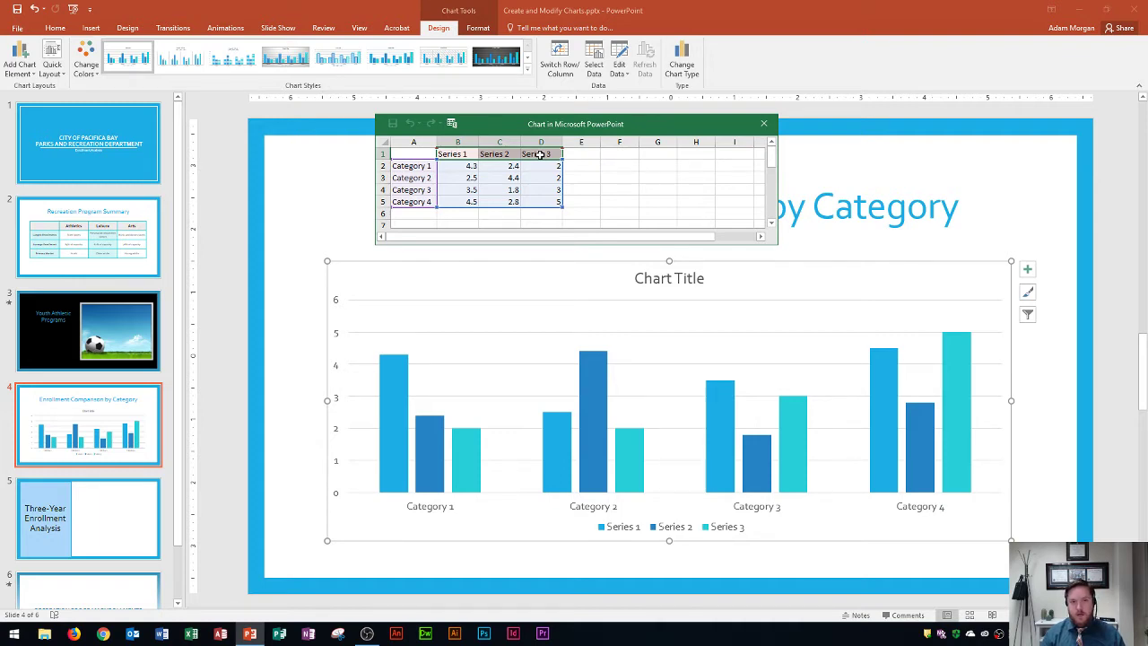
# Enter Athletics, Leisure and Arts as the series headers in cells B1 to D1
pyautogui.write('Athletics')
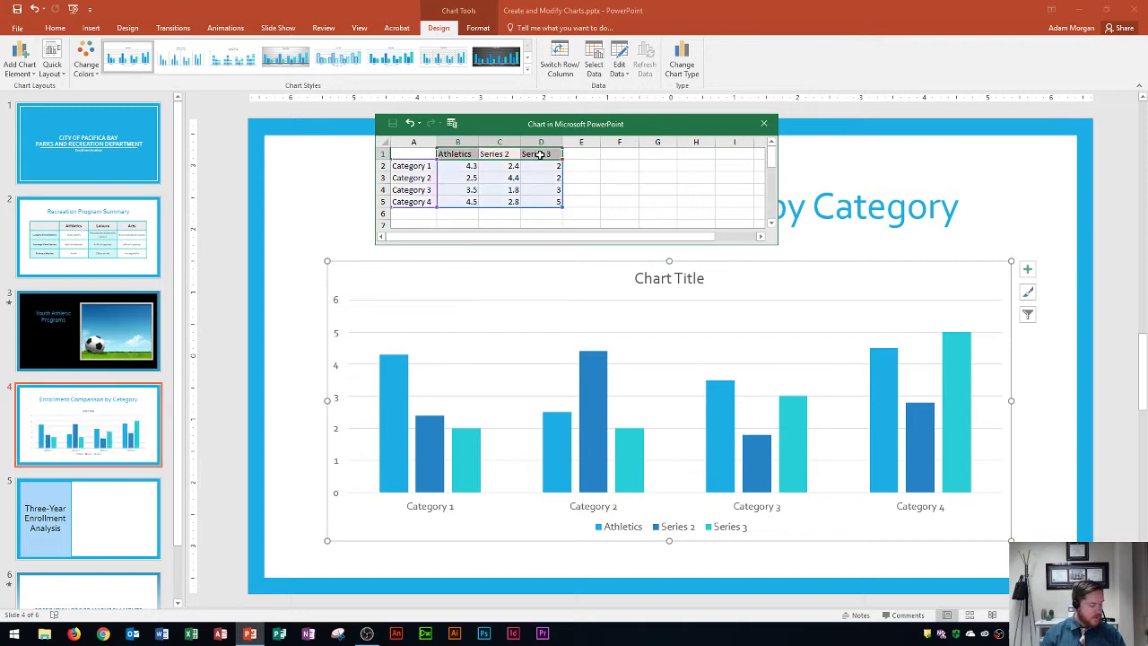
pyautogui.write('Leisure')
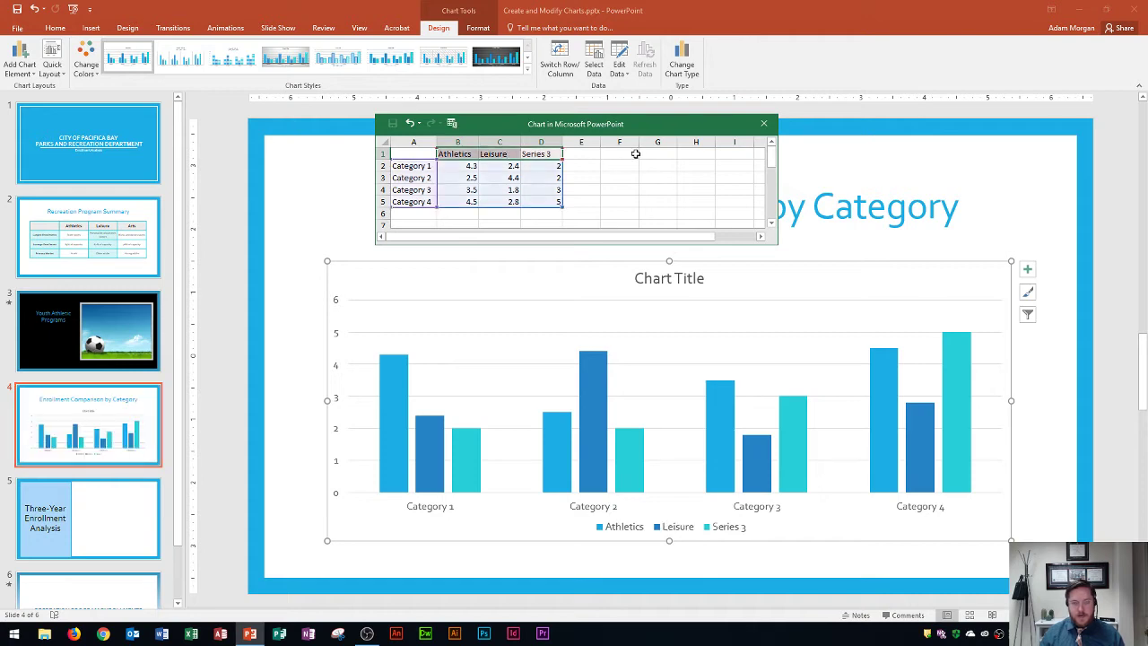
pyautogui.write('Arts')
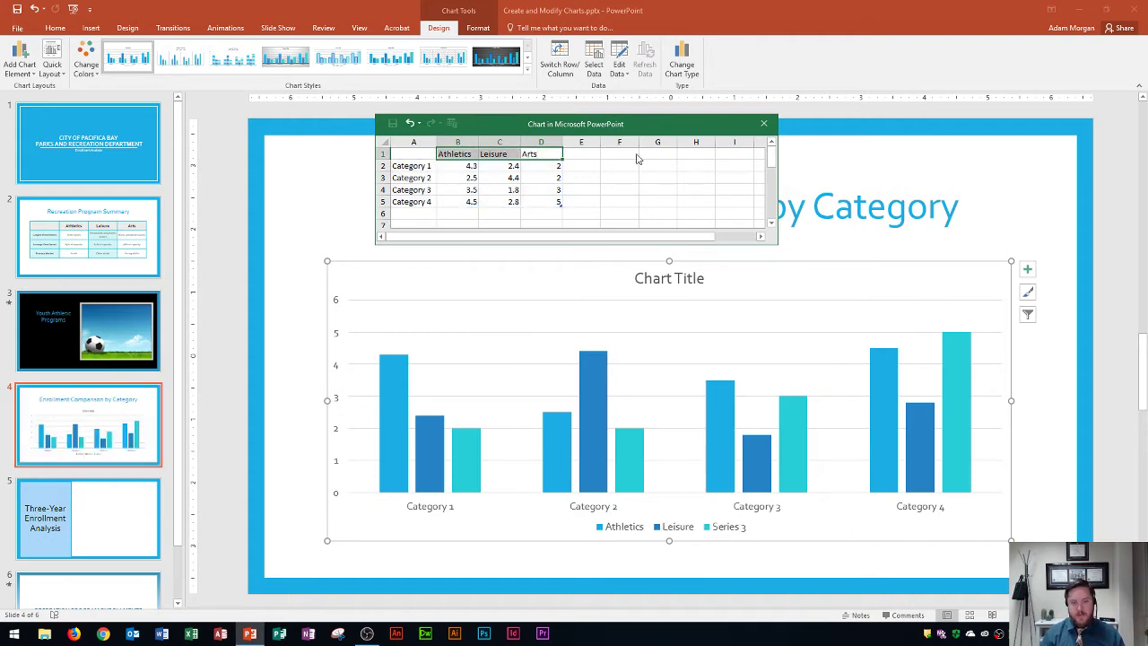
pyautogui.press('Return')
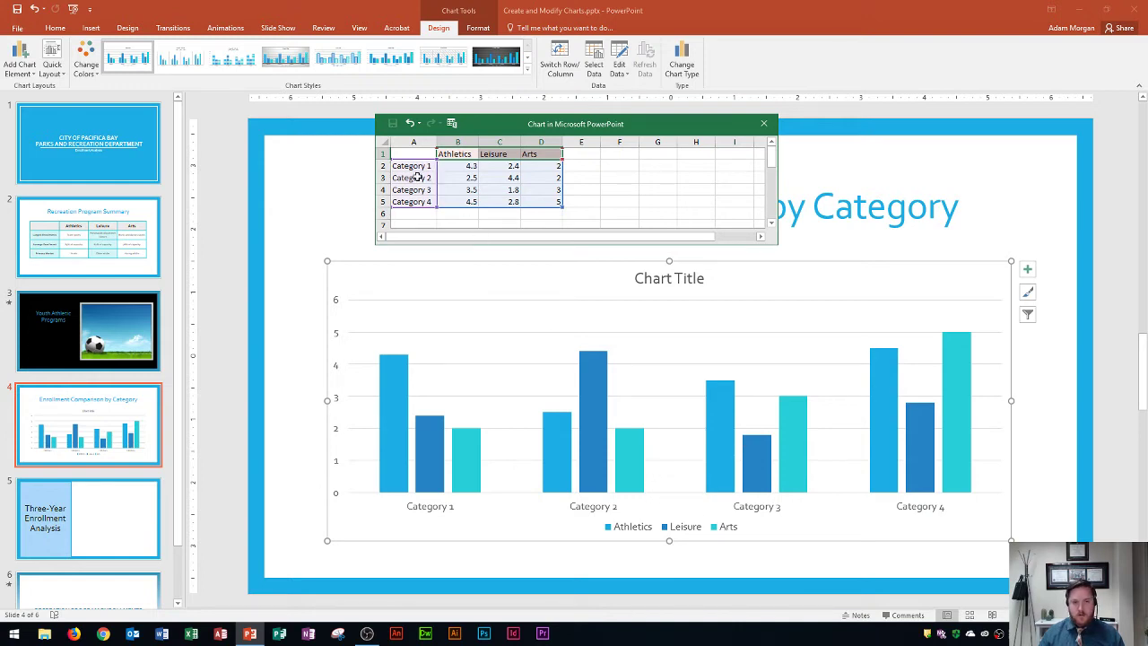
pyautogui.moveTo(411, 166); pyautogui.dragTo(414, 201)
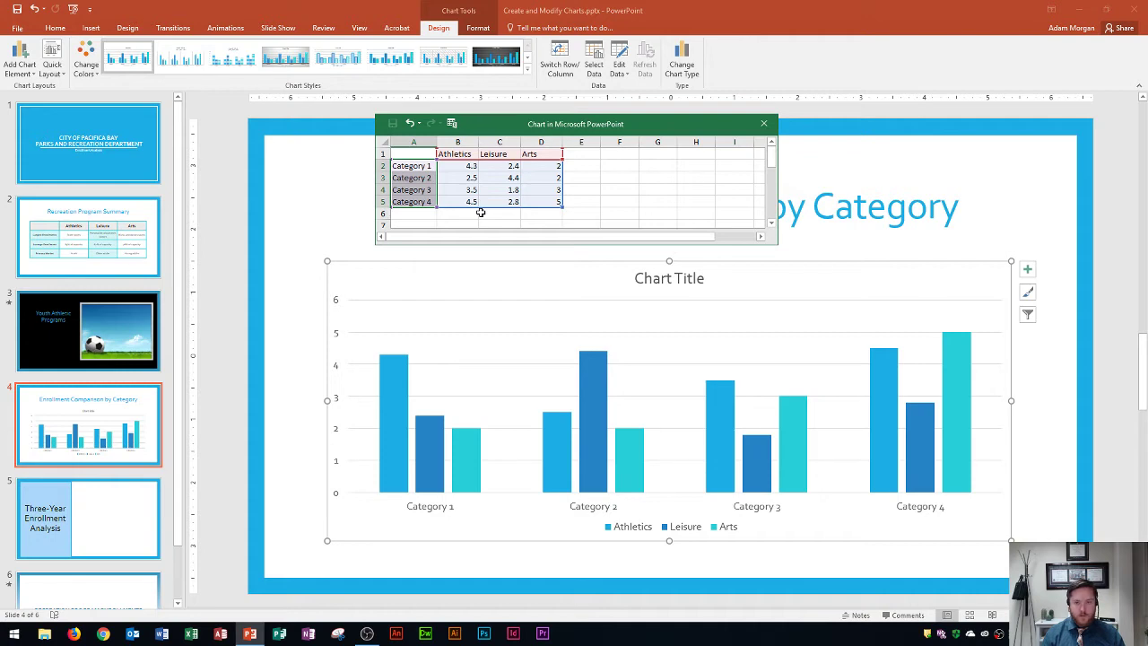
# Enter Spring, Summer, Fall and Winter as the category names in A2 to A5
pyautogui.write('Sp')
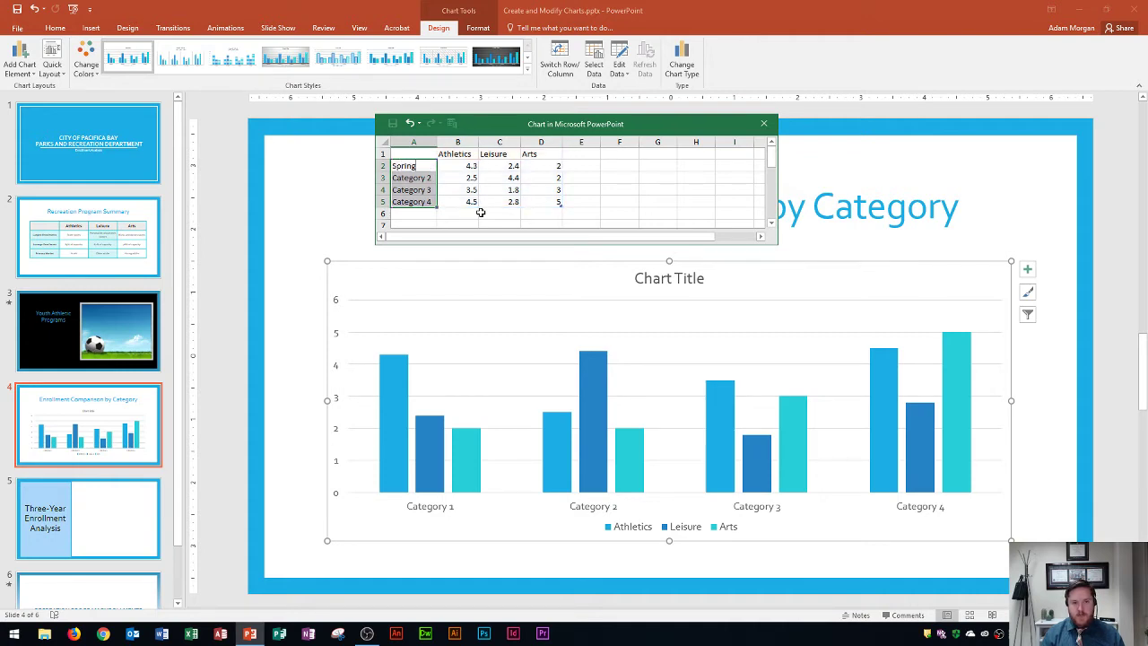
pyautogui.write('ring')
pyautogui.press('Up')
pyautogui.press('Down')
pyautogui.write('Summer')
pyautogui.press('Return')
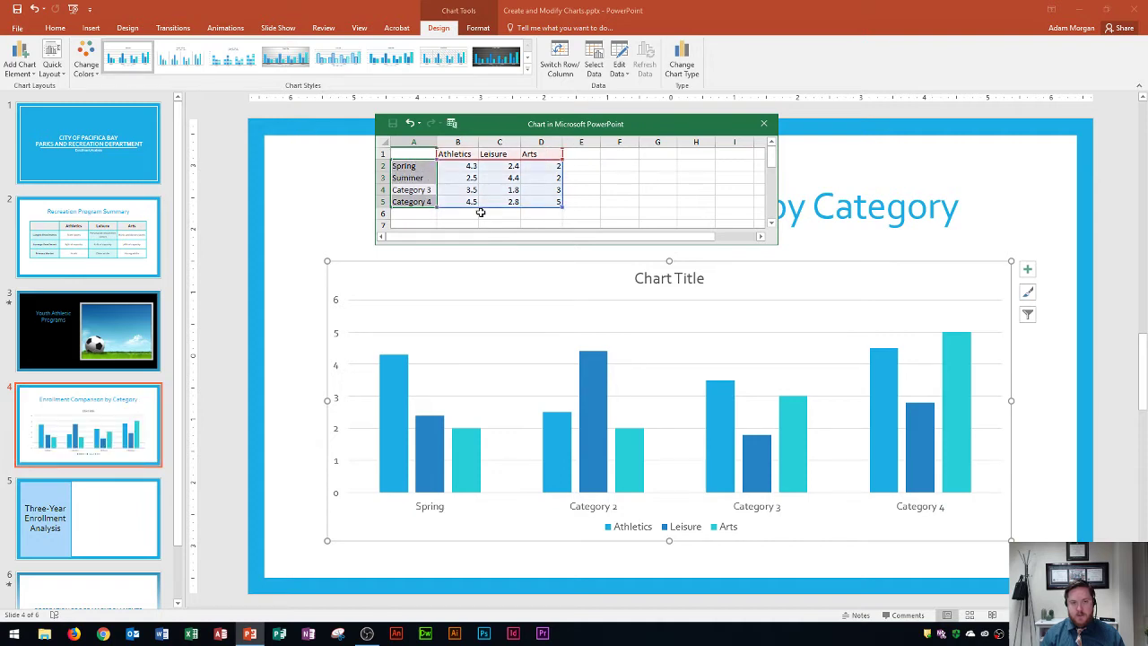
pyautogui.write('Fall')
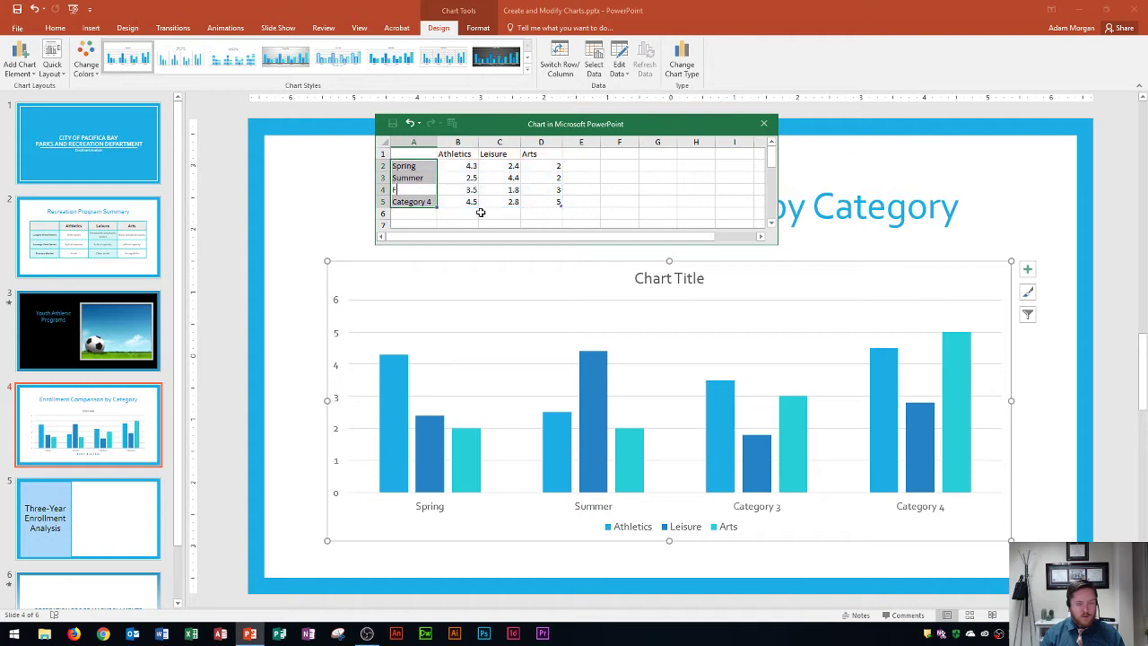
pyautogui.write('Winter')
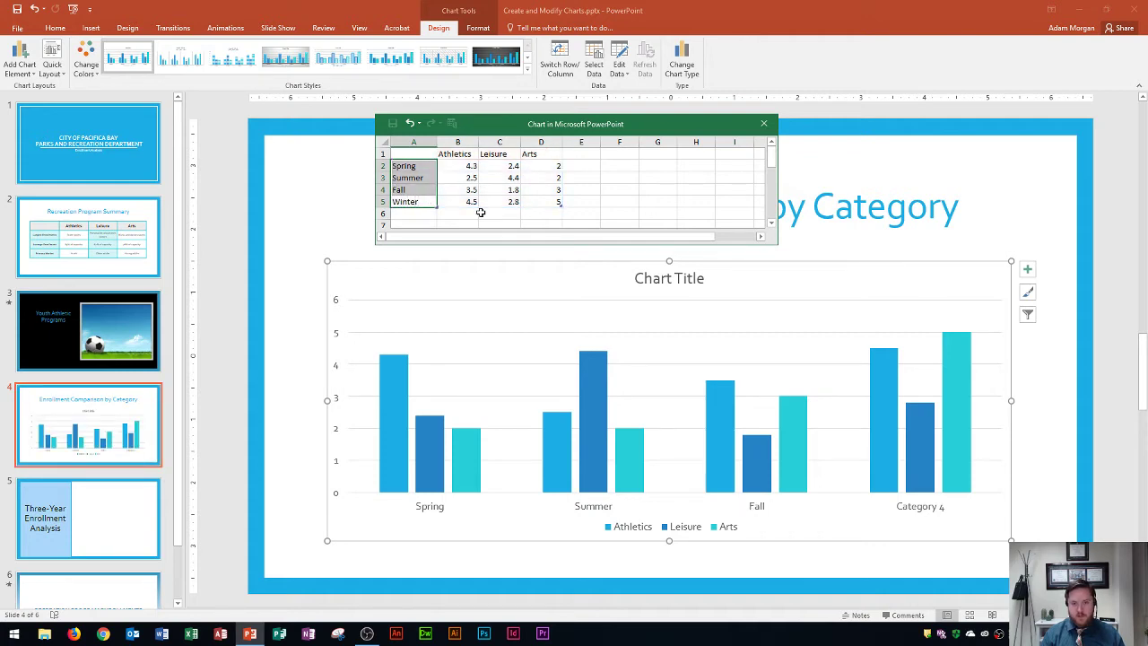
pyautogui.press('Return')
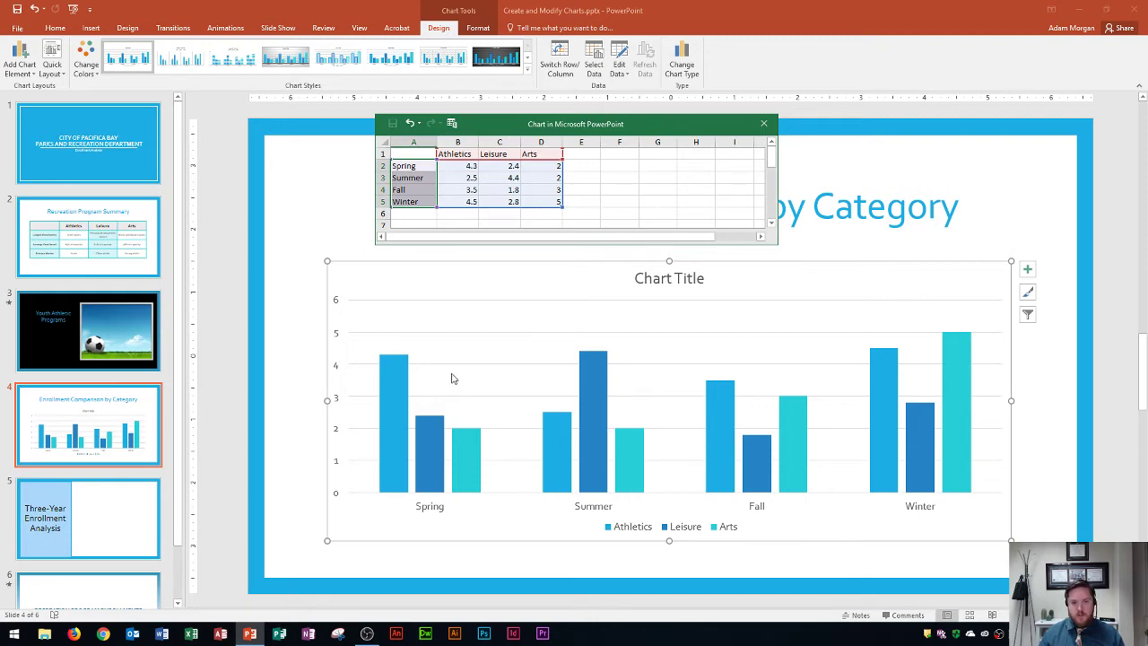
pyautogui.click(456, 165)
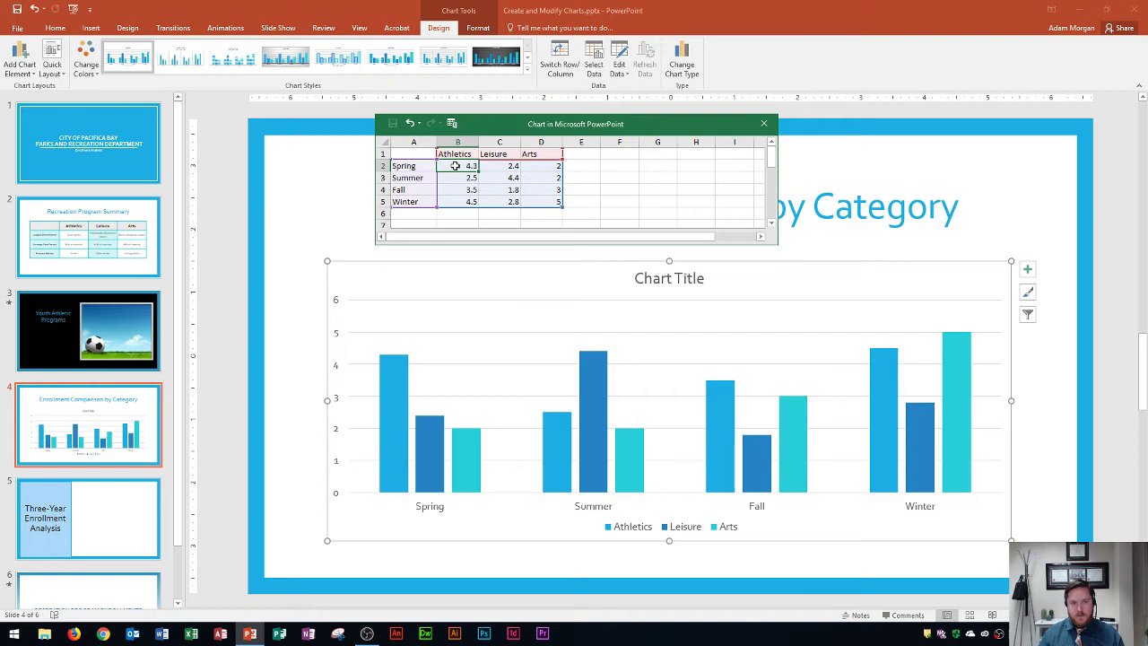
pyautogui.moveTo(456, 166)
pyautogui.mouseDown()
pyautogui.moveTo(541, 169)
pyautogui.moveTo(539, 197)
pyautogui.mouseUp()
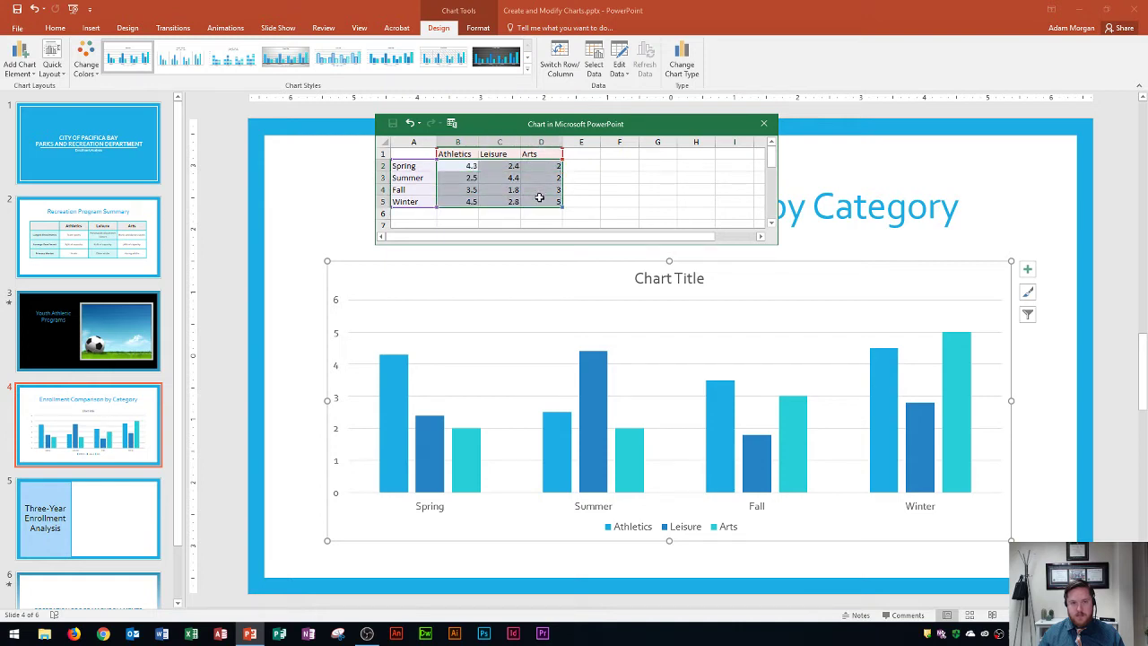
pyautogui.click(459, 166)
pyautogui.moveTo(482, 166)
pyautogui.mouseDown()
pyautogui.moveTo(529, 167)
pyautogui.moveTo(534, 200)
pyautogui.mouseUp()
pyautogui.moveTo(455, 166); pyautogui.dragTo(538, 203)
# Enter Athletics values 895, 1250, 1490 and 1130 for Spring through Winter
pyautogui.write('8')
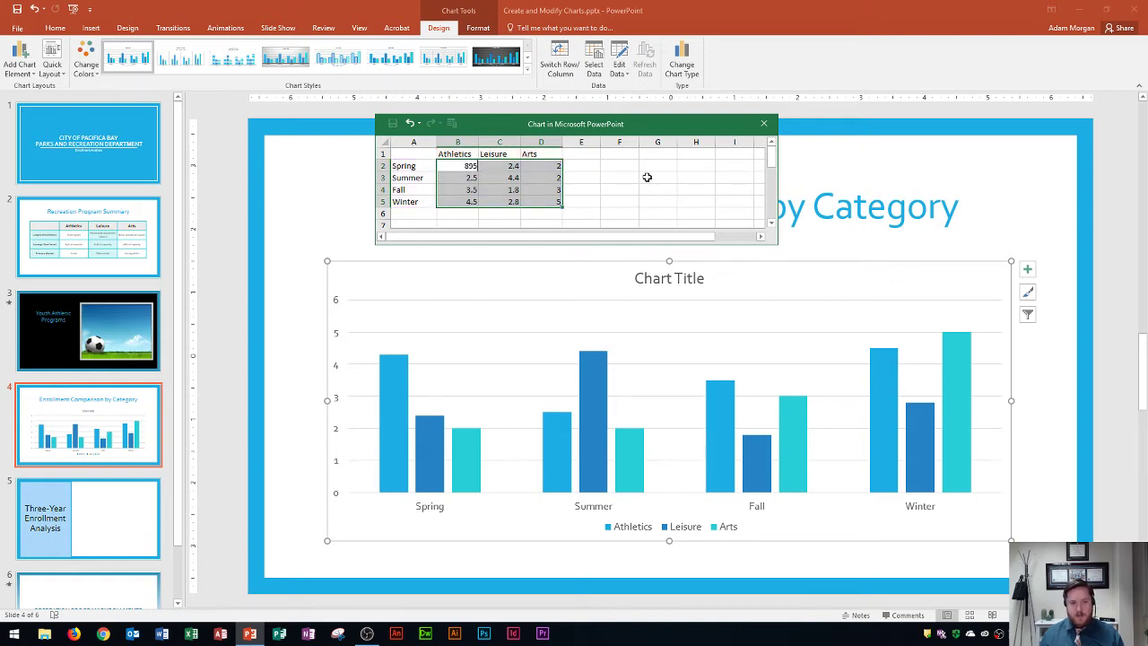
pyautogui.write('95')
pyautogui.press('Return')
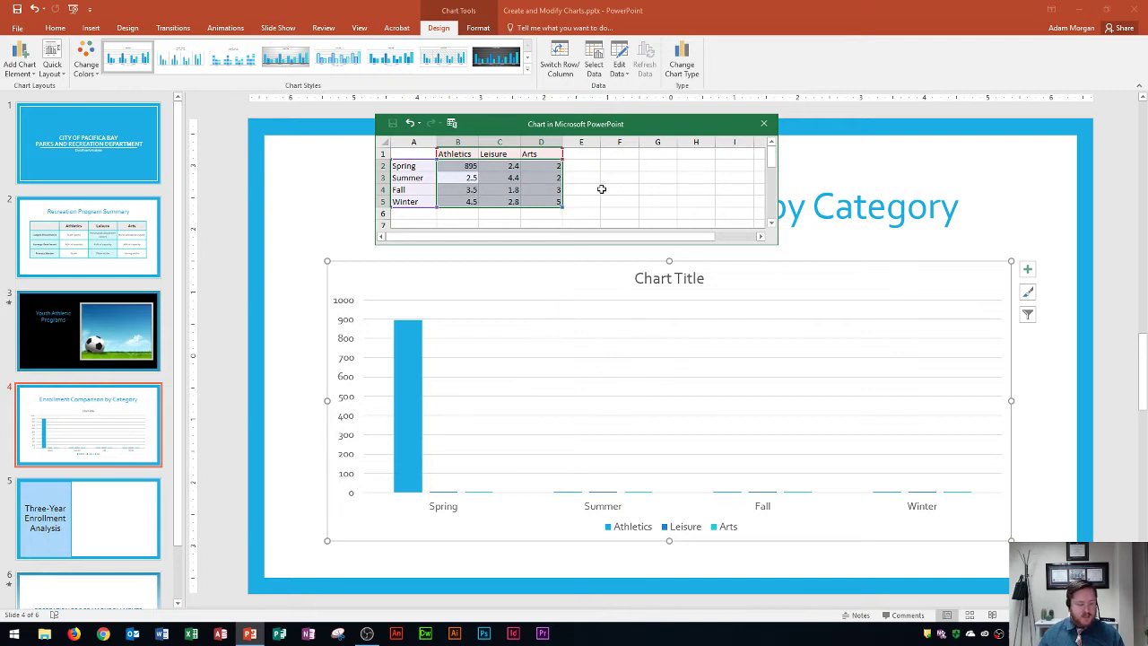
pyautogui.write('1250')
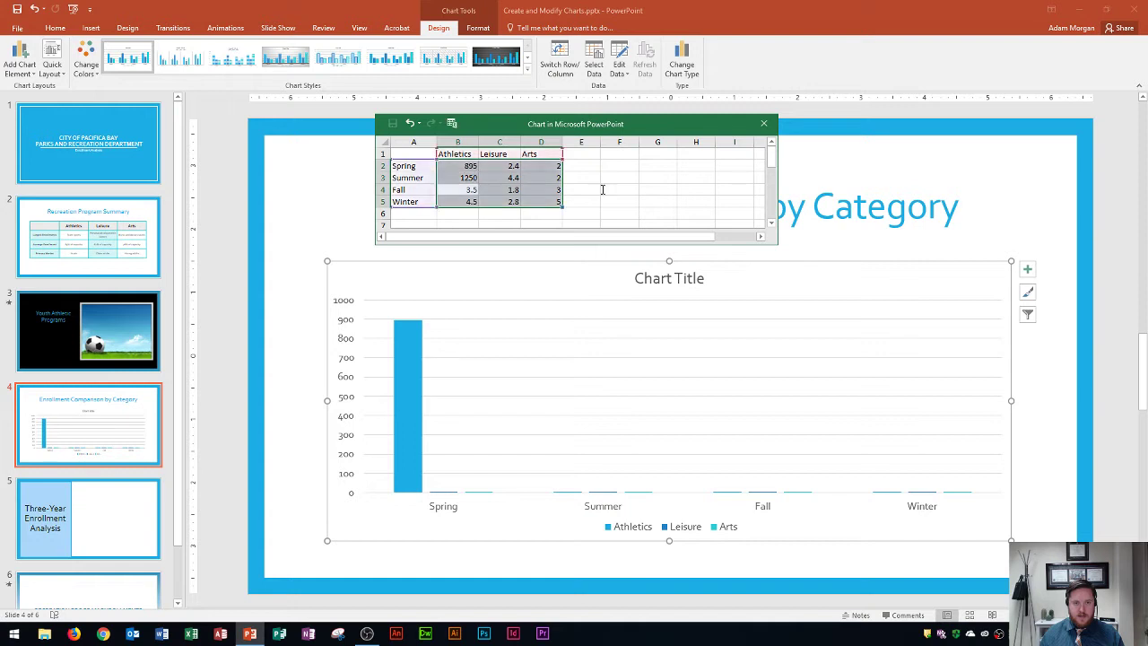
pyautogui.press('Return')
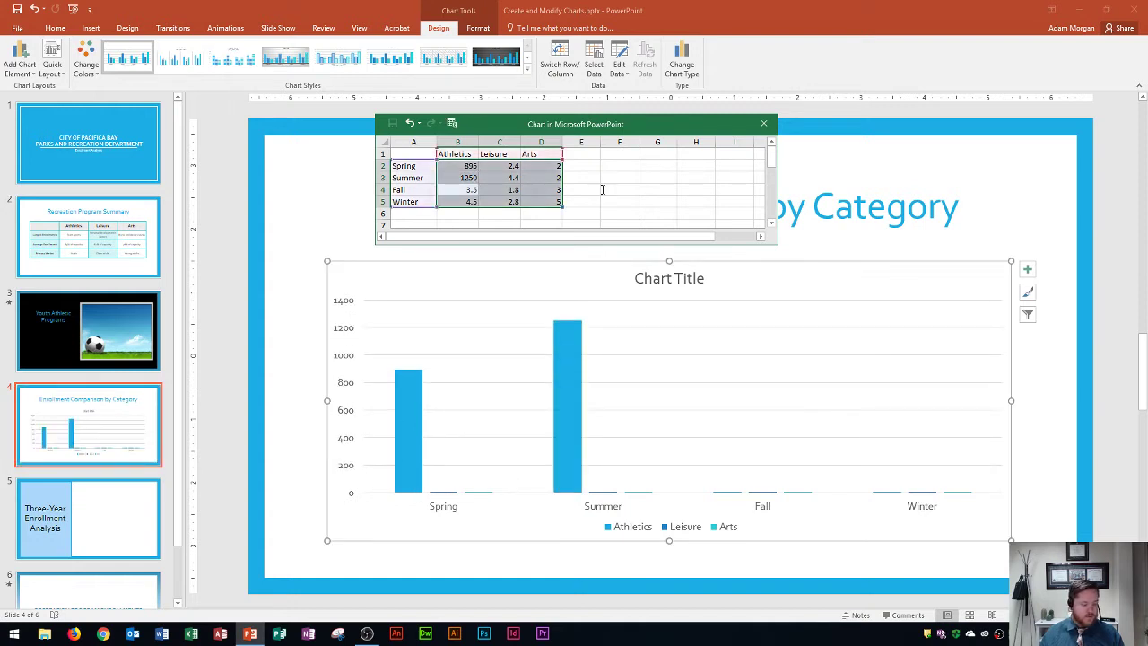
pyautogui.write('1490')
pyautogui.press('Return')
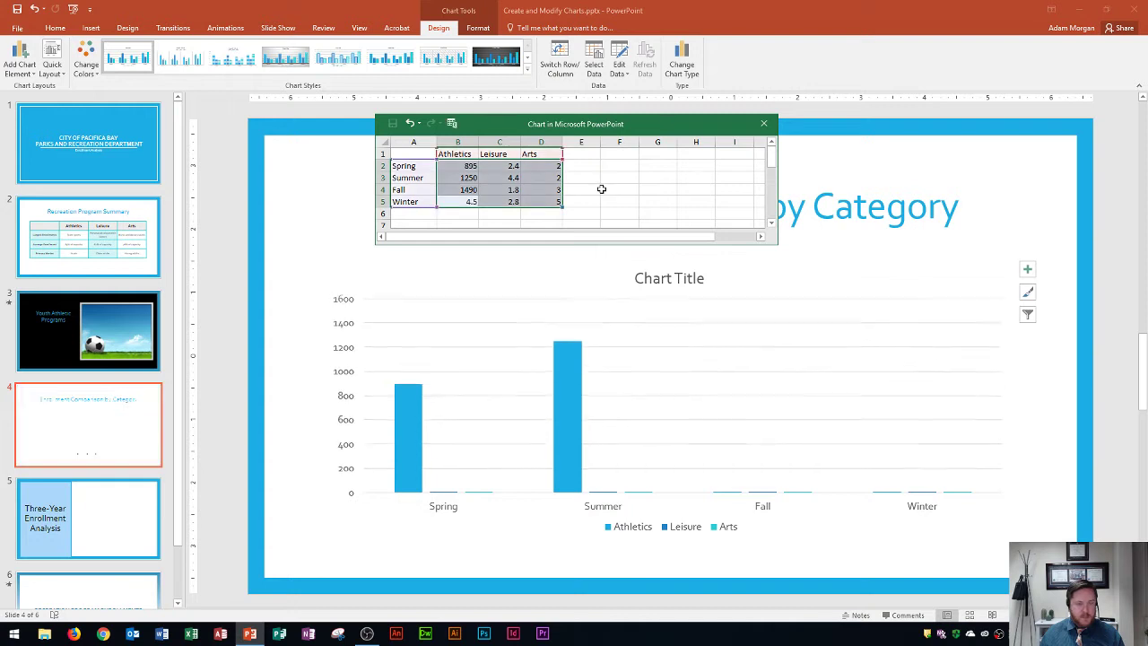
pyautogui.write('1130')
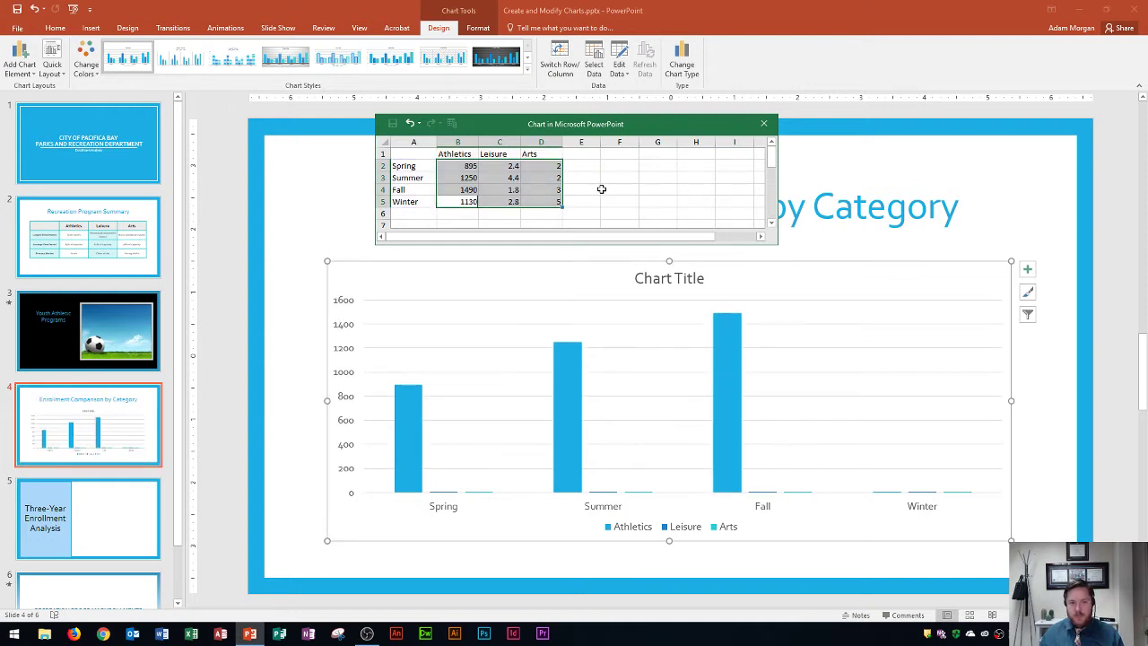
pyautogui.press('Return')
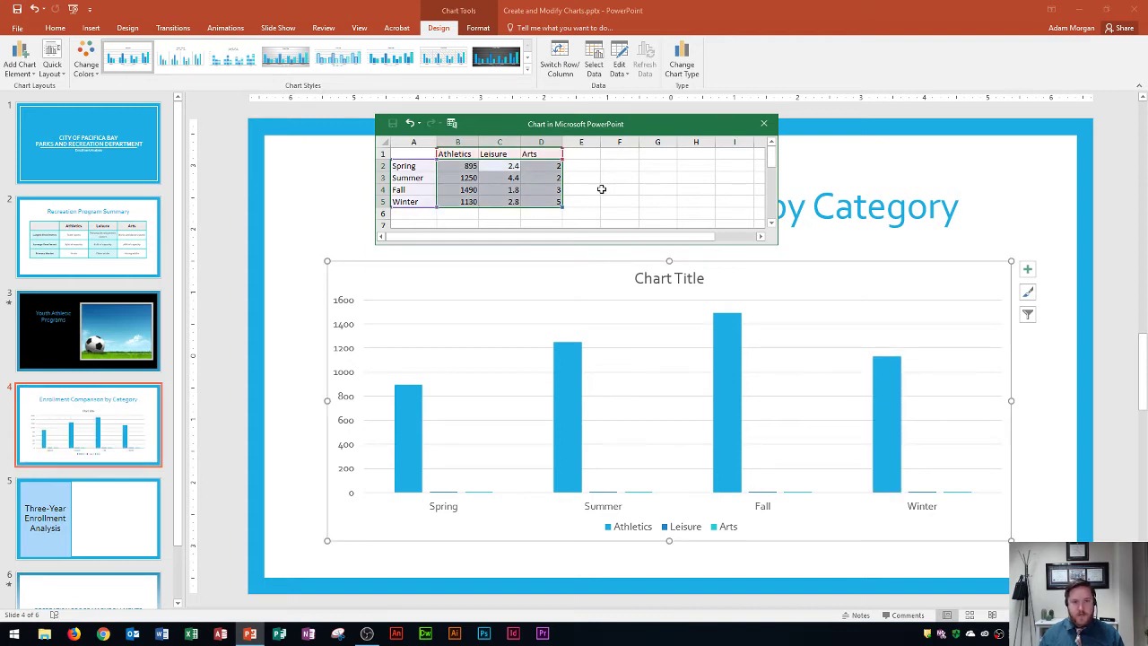
# Enter Leisure values 630, 350, 585 and 750 for Spring through Winter
pyautogui.write('630')
pyautogui.press('Return')
pyautogui.write('350')
pyautogui.press('Return')
pyautogui.write('585')
pyautogui.press('Return')
pyautogui.write('750')
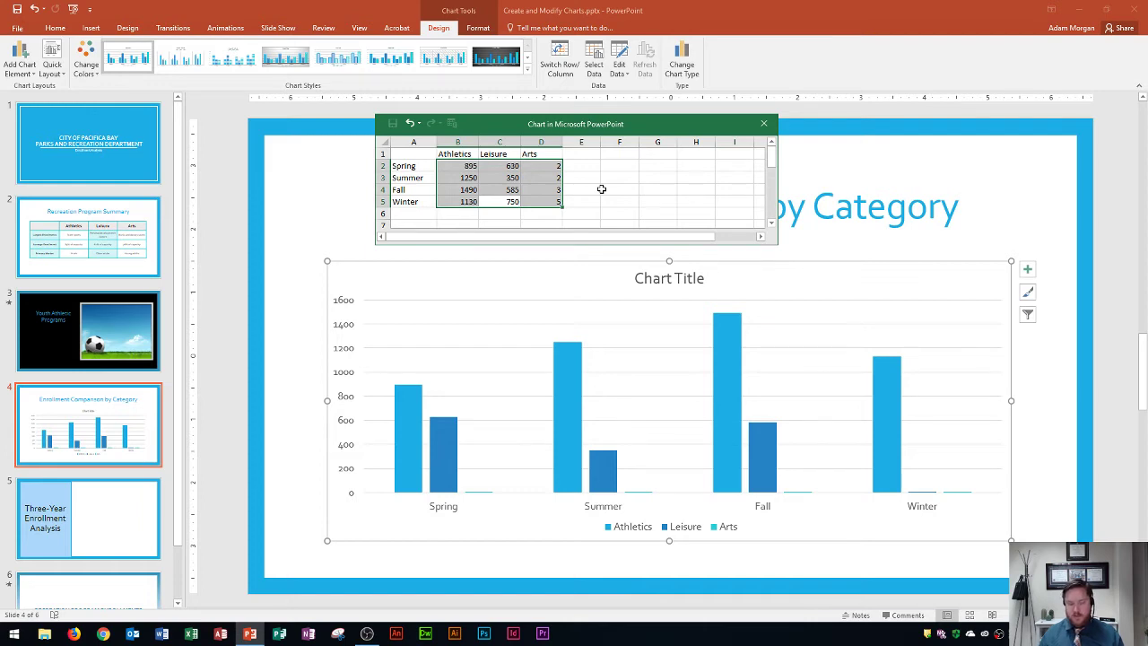
pyautogui.press('Return')
# Enter Arts values 720, 820, 690 and 710 for Spring through Winter
pyautogui.write('720')
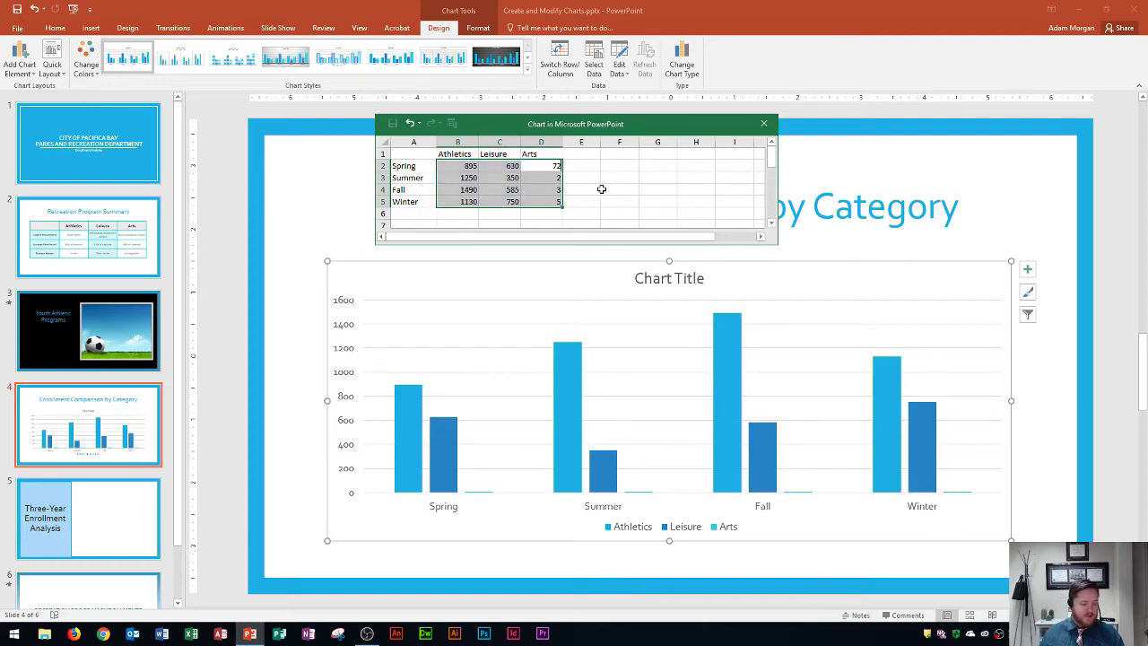
pyautogui.press('Return')
pyautogui.write('820')
pyautogui.press('Return')
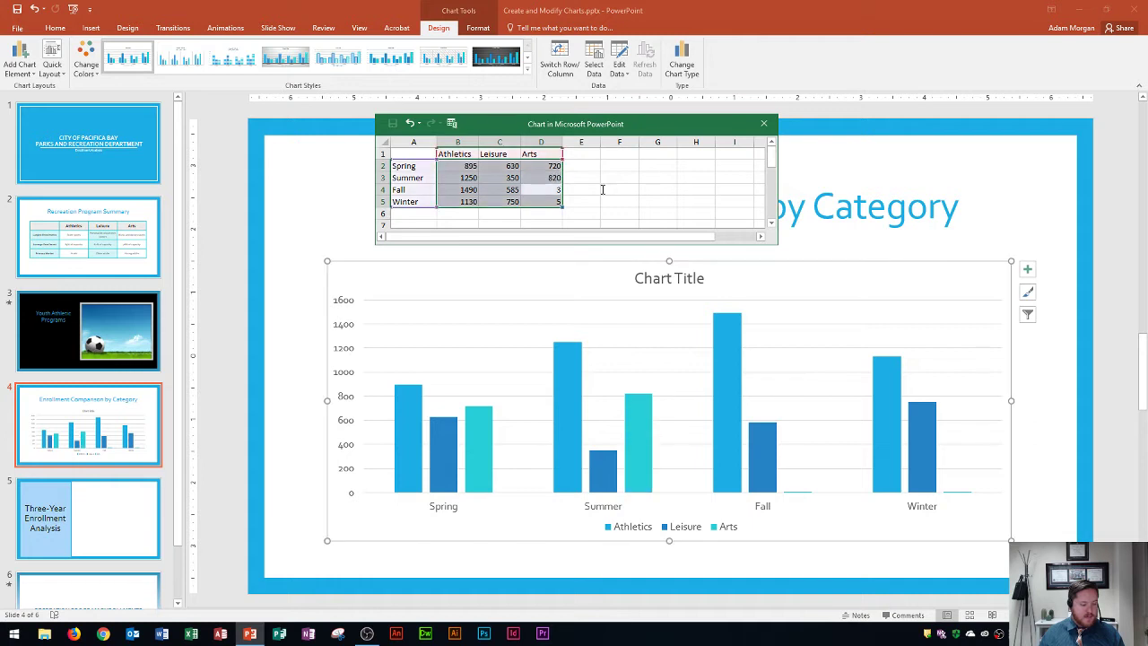
pyautogui.write('690')
pyautogui.press('Return')
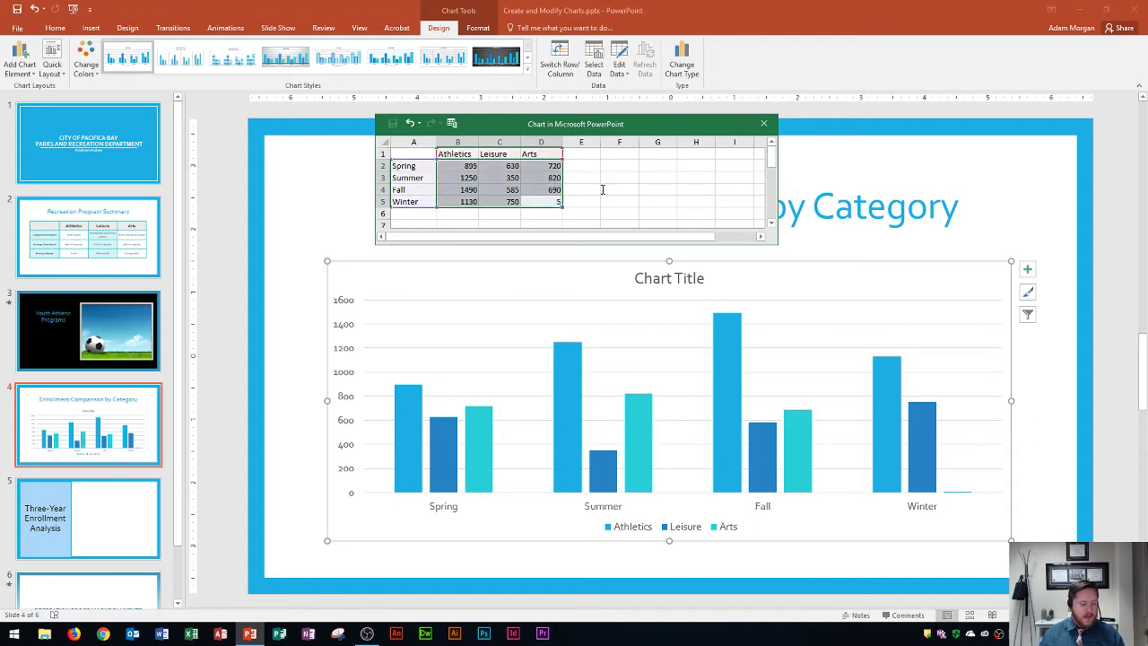
pyautogui.write('710')
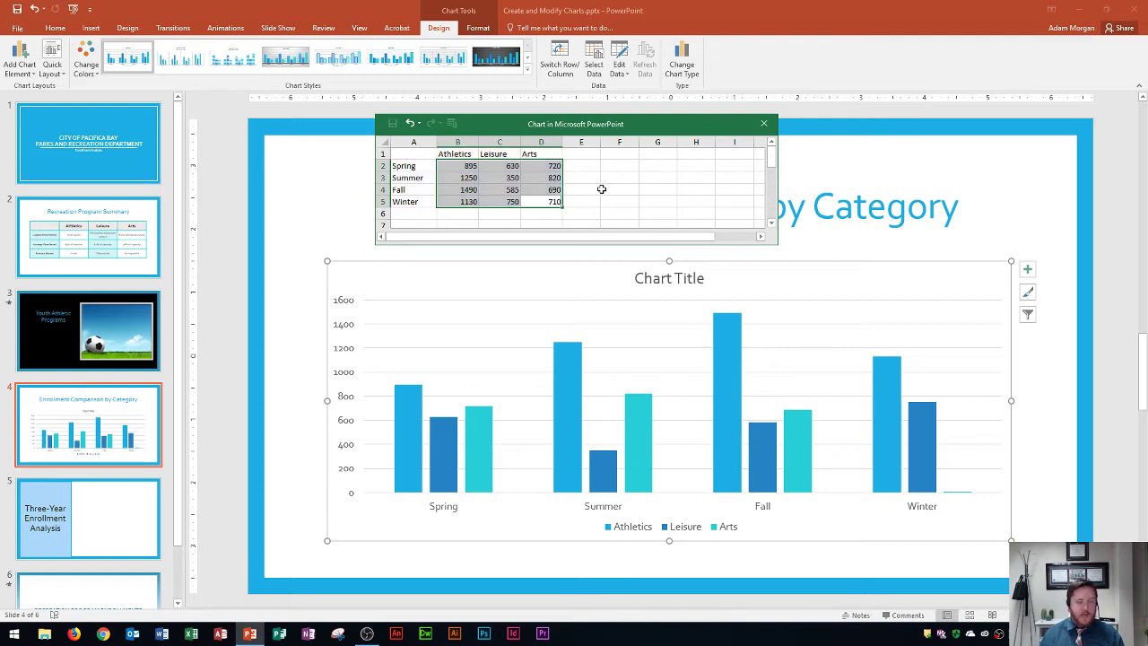
pyautogui.press('Return')
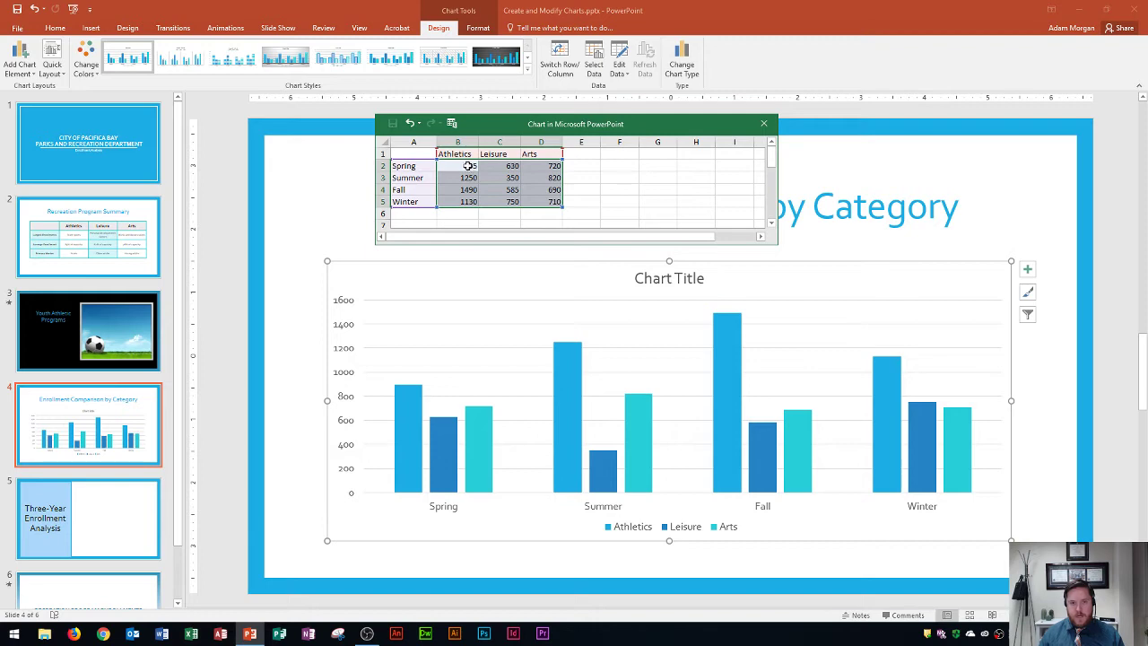
pyautogui.moveTo(452, 167); pyautogui.dragTo(550, 211)
pyautogui.click(551, 201)
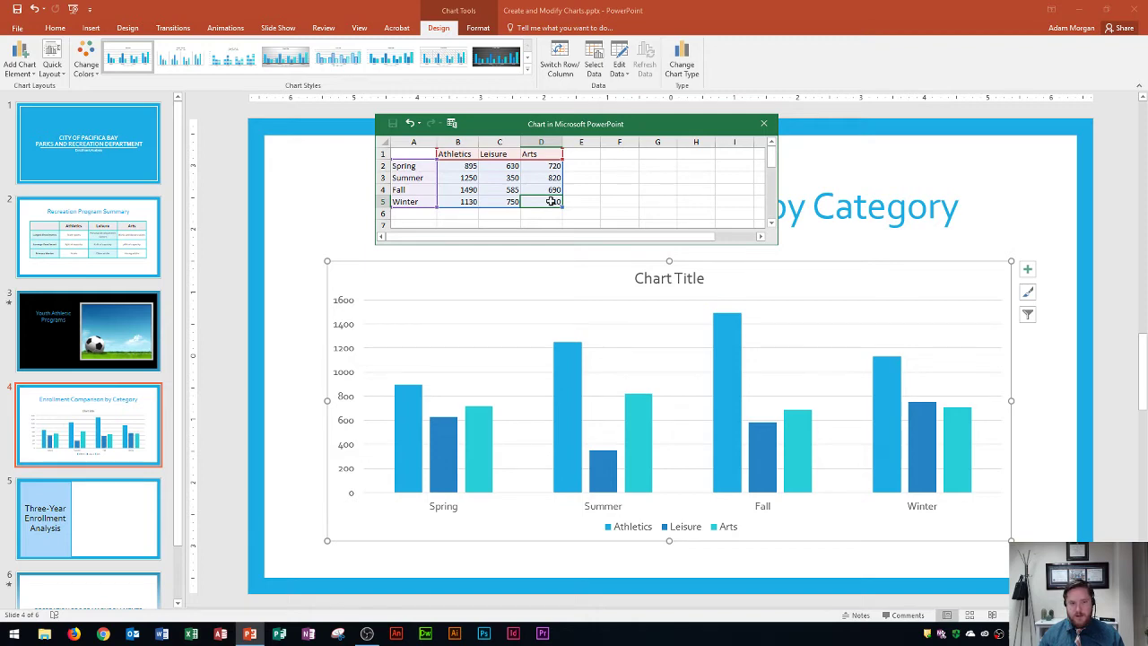
pyautogui.moveTo(551, 201); pyautogui.dragTo(554, 213)
pyautogui.click(411, 214)
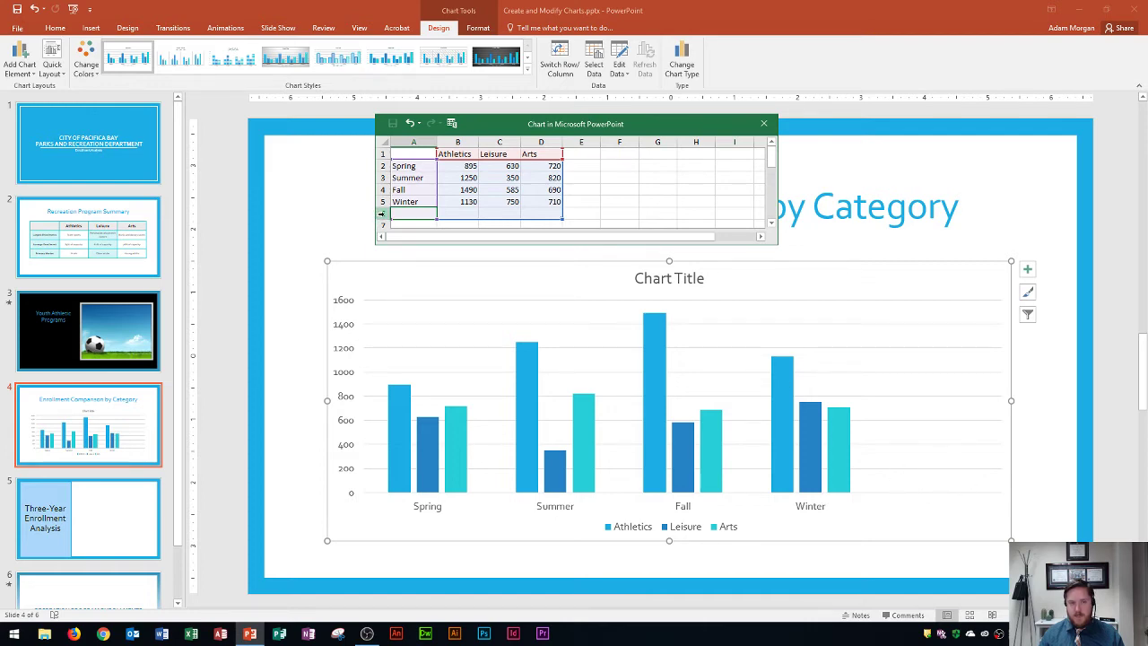
pyautogui.rightClick(382, 213)
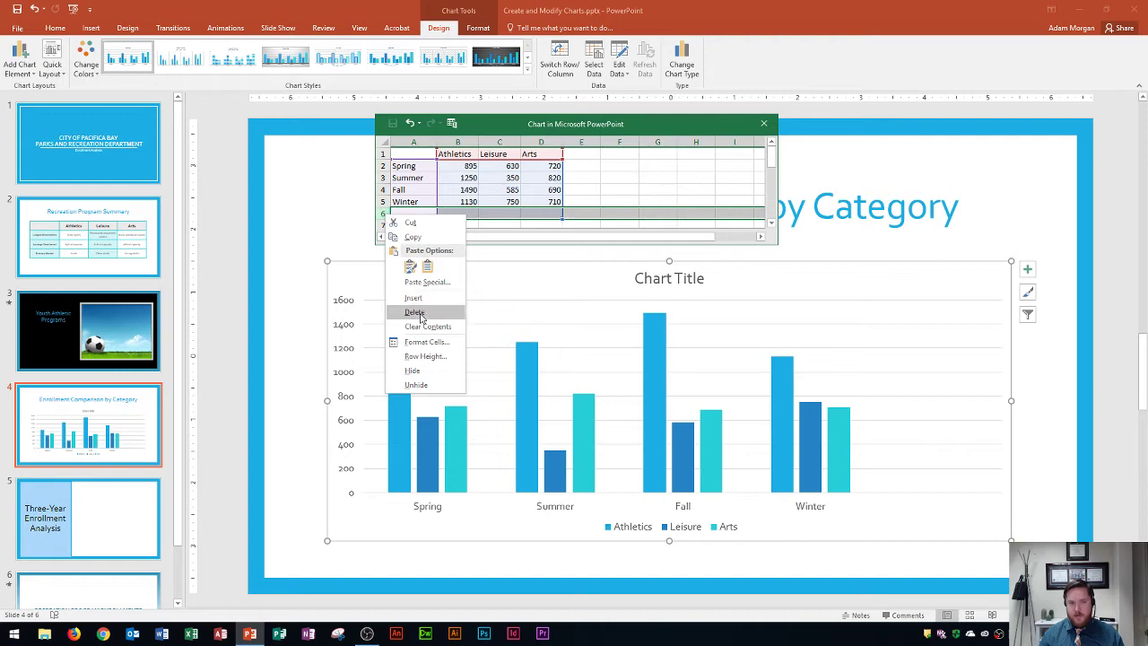
pyautogui.click(377, 213)
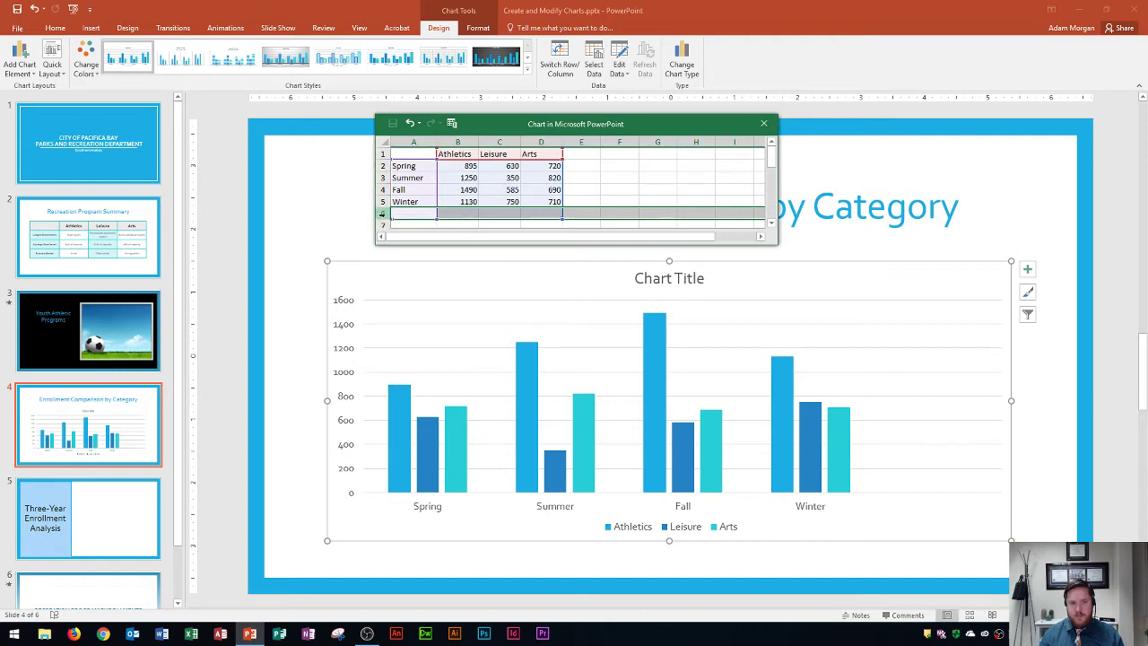
pyautogui.rightClick(382, 214)
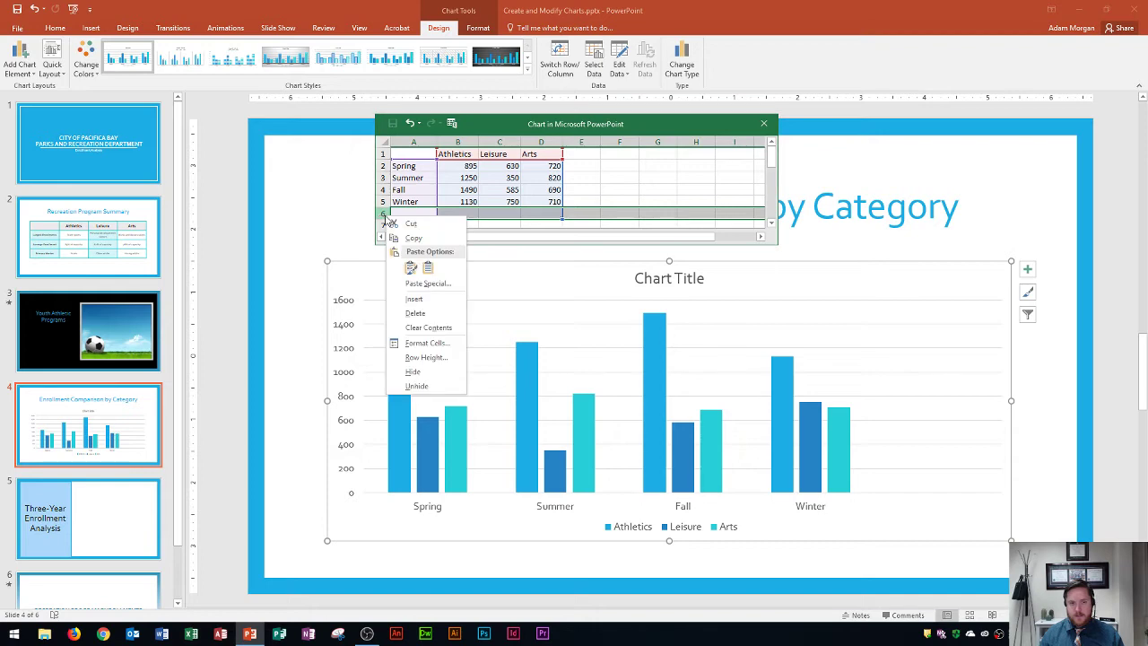
pyautogui.click(417, 314)
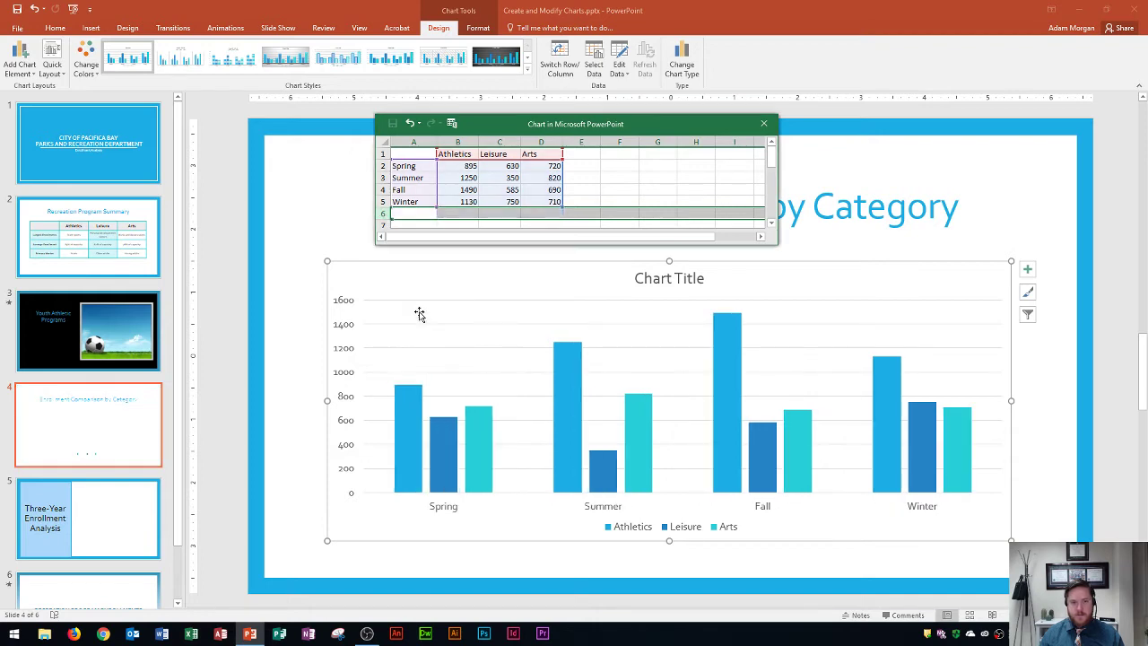
pyautogui.click(498, 178)
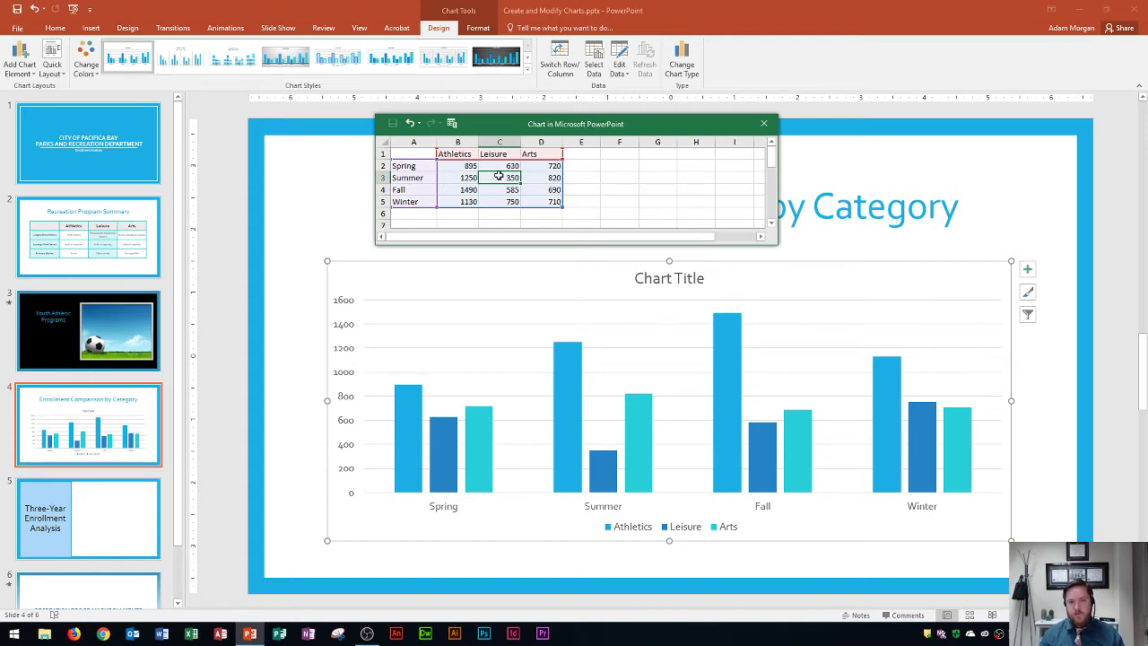
pyautogui.click(543, 167)
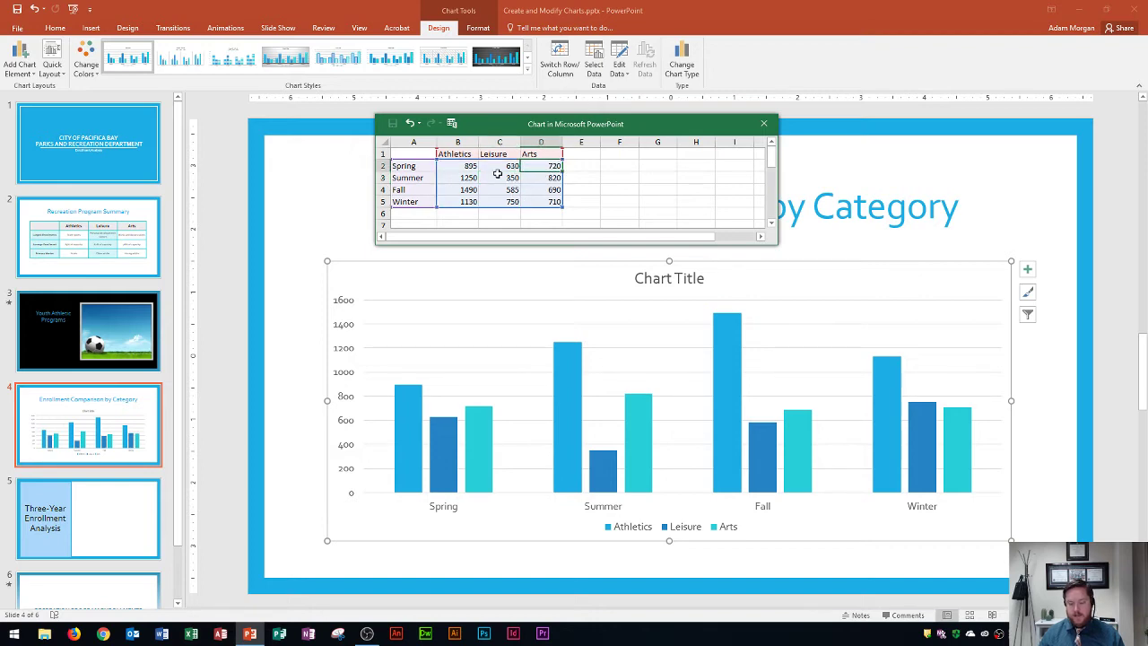
pyautogui.write('70')
pyautogui.press('Return')
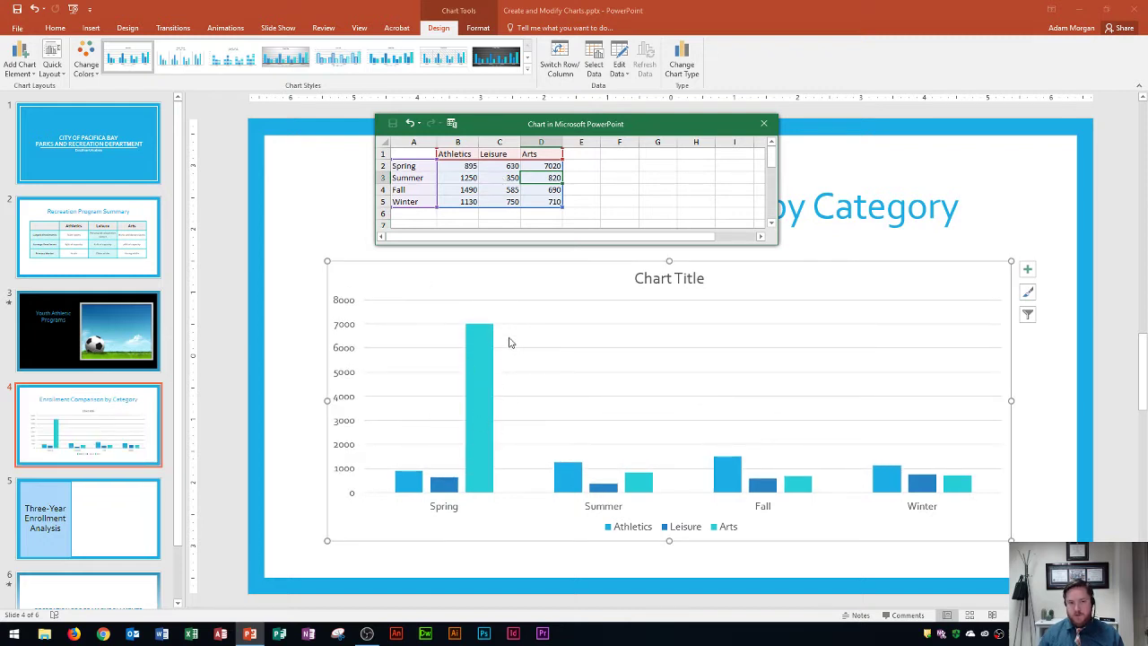
pyautogui.hotkey('ctrl', 'z')
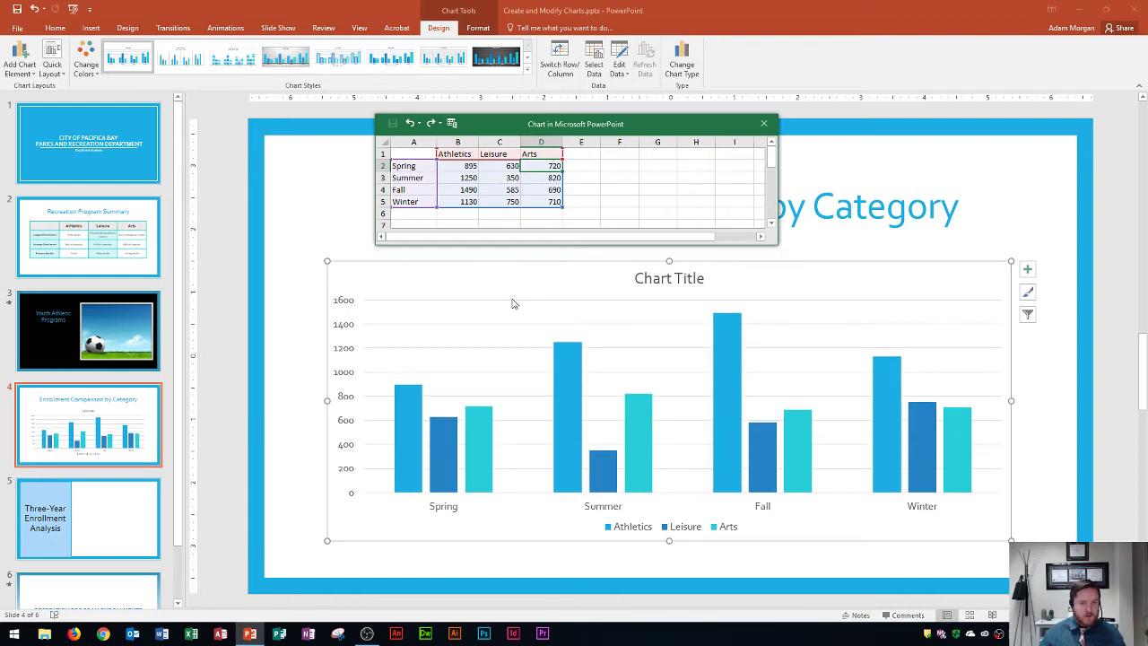
pyautogui.click(764, 126)
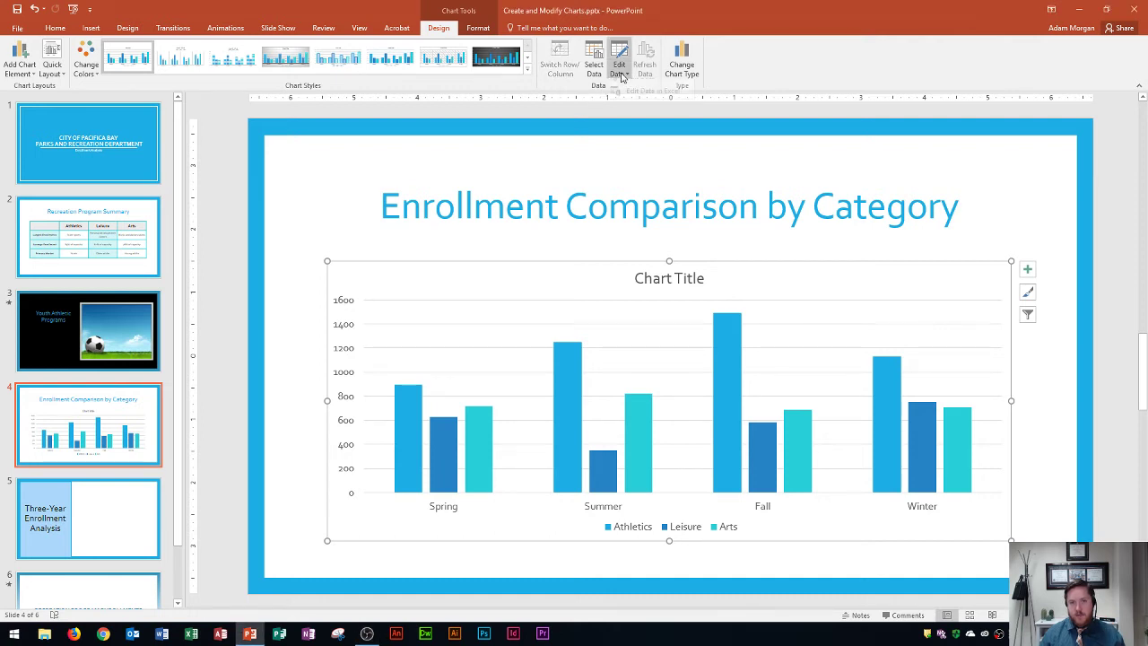
pyautogui.click(622, 75)
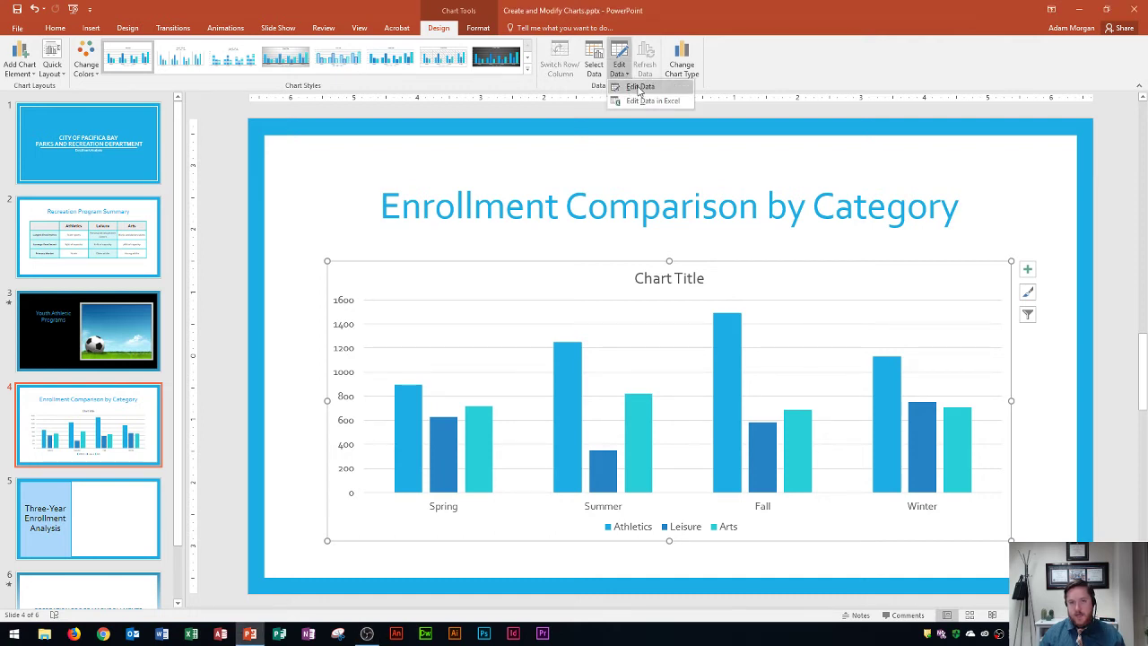
pyautogui.click(639, 87)
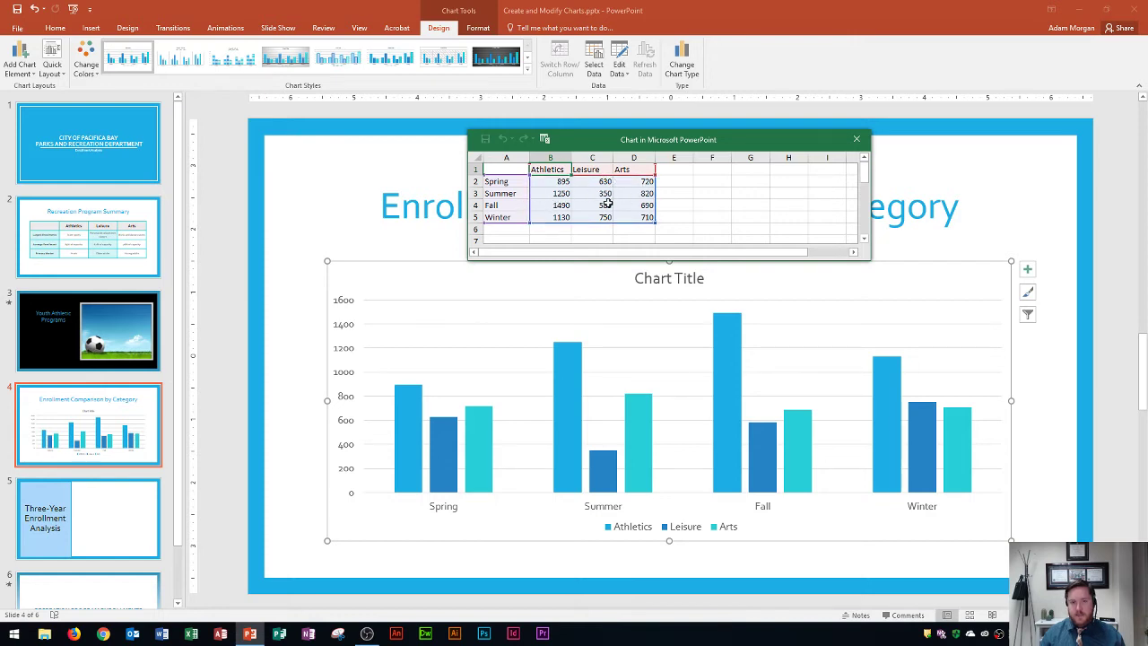
pyautogui.click(857, 141)
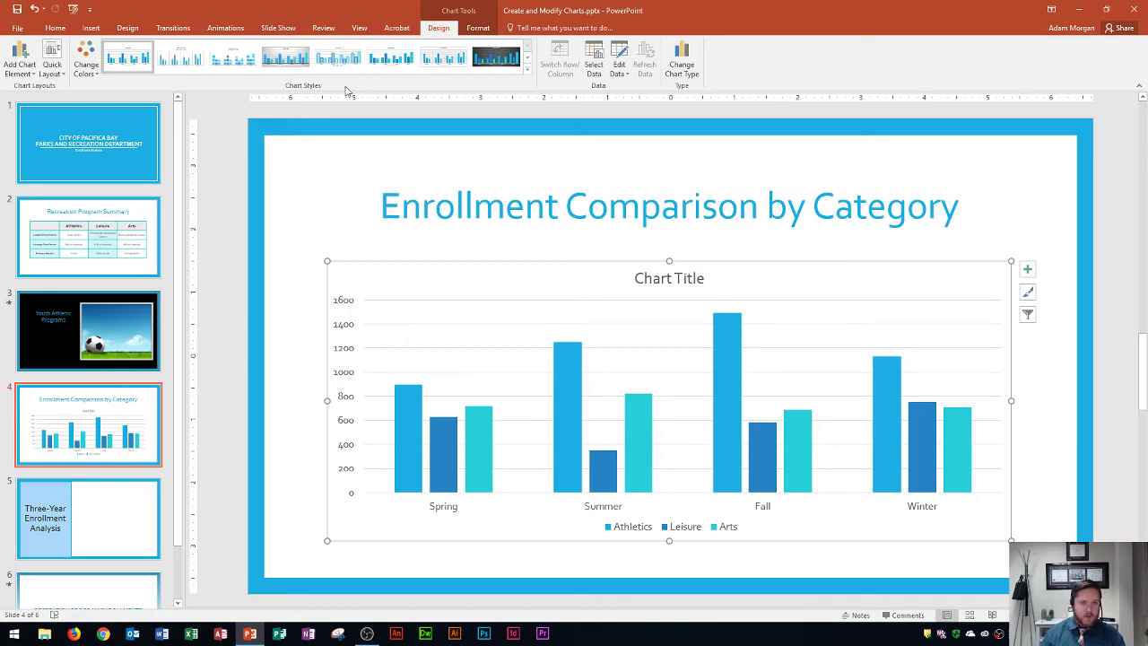
# Apply chart Style 5 from the Chart Styles gallery to the enrollment column chart
pyautogui.click(527, 72)
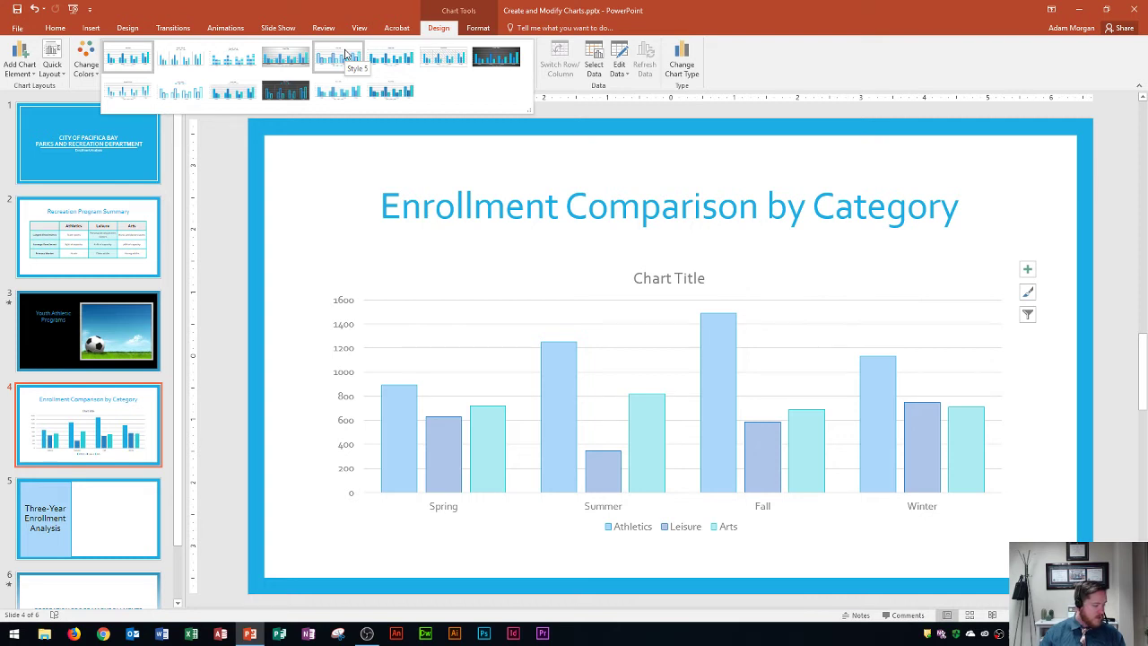
pyautogui.click(345, 56)
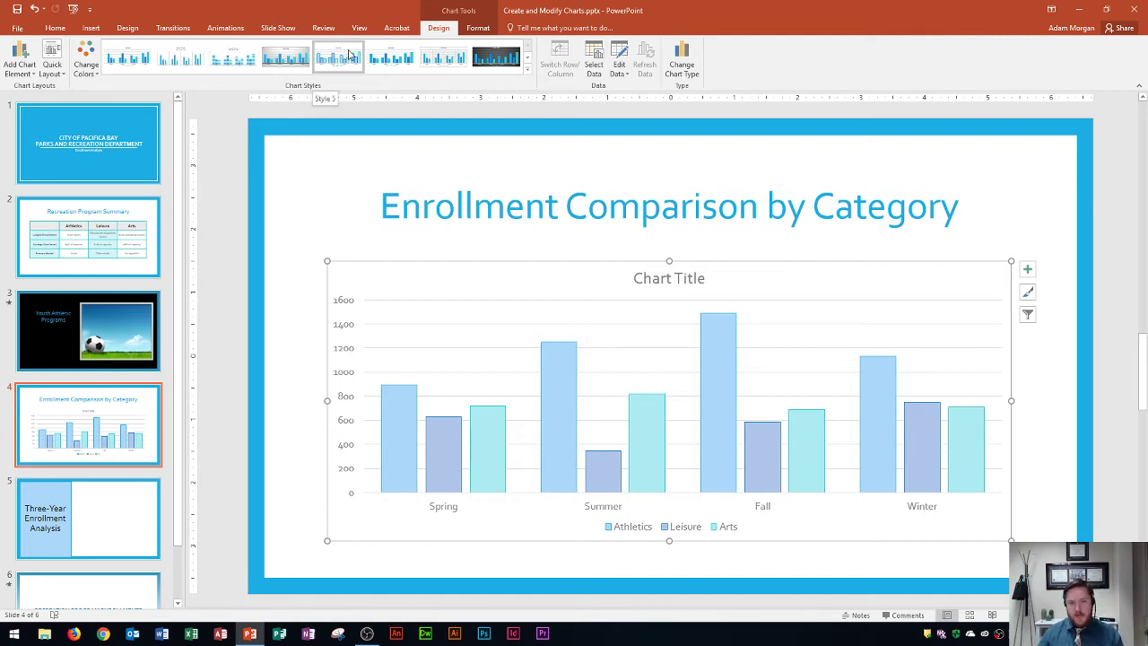
pyautogui.click(350, 56)
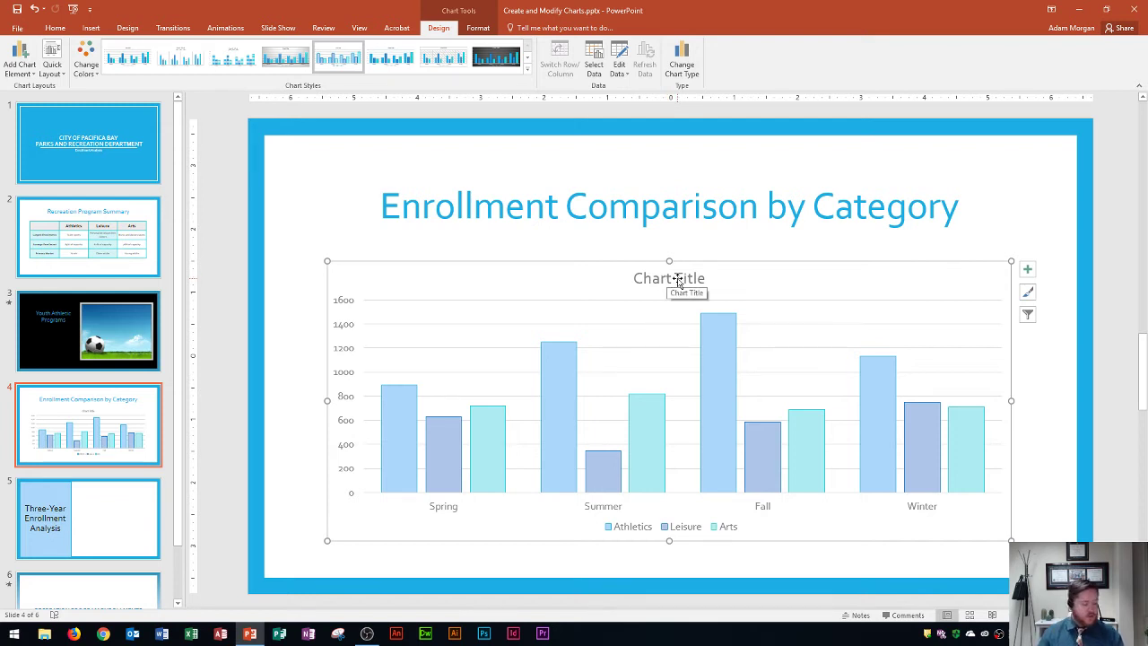
# Uncheck Chart Title in the Chart Elements list, then deselect the chart
pyautogui.click(1028, 271)
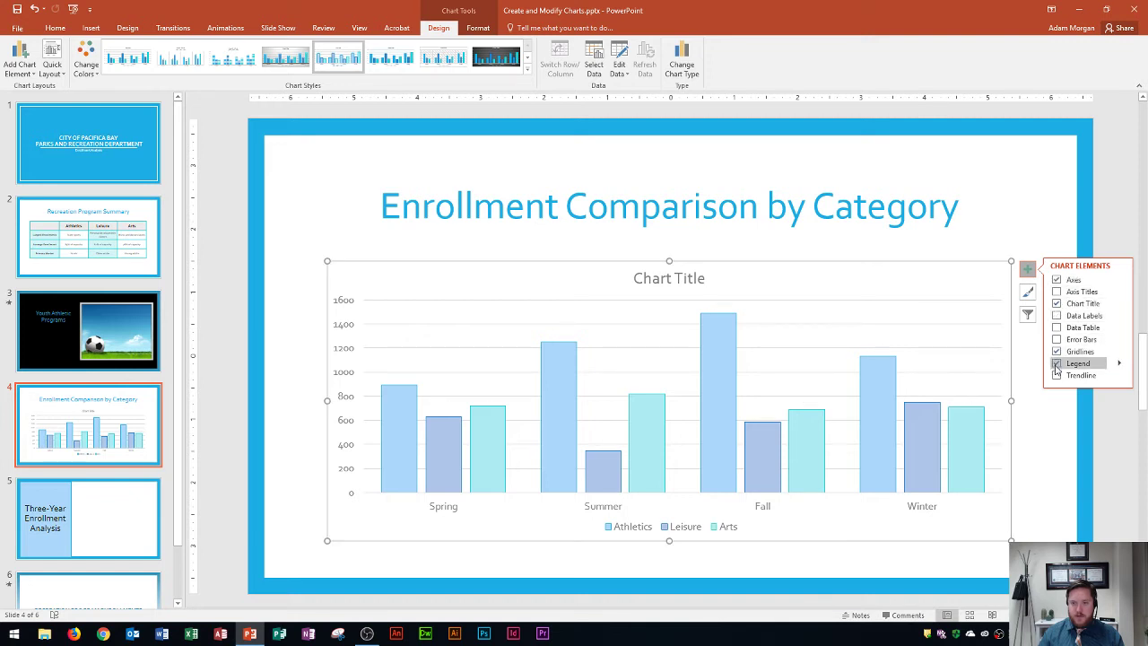
pyautogui.click(1057, 305)
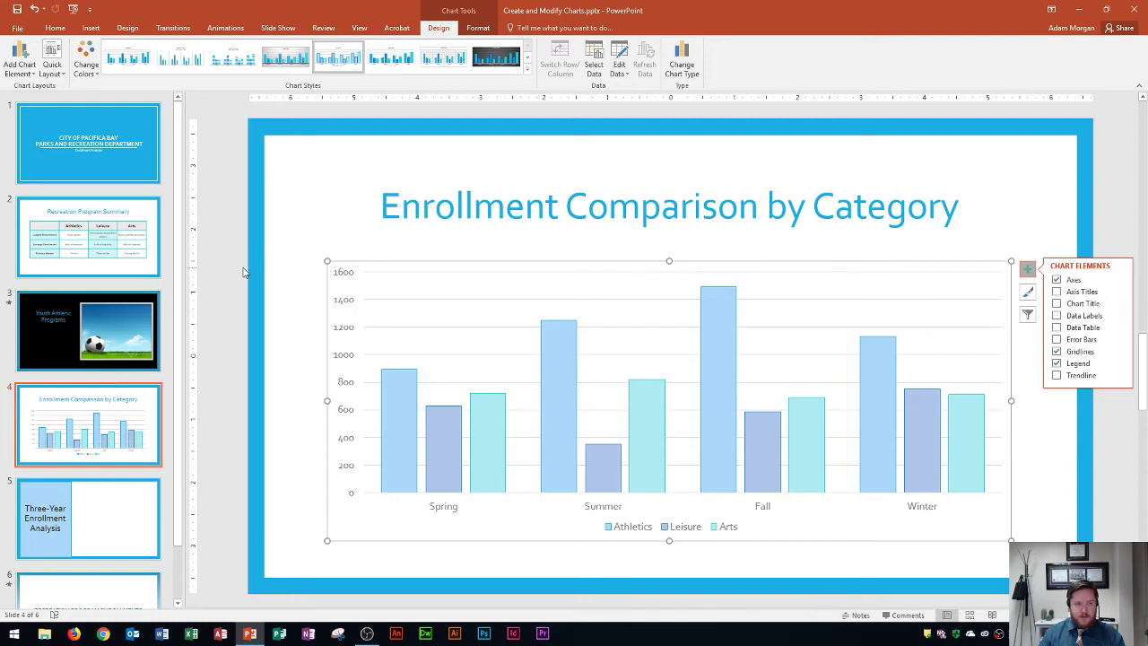
pyautogui.click(280, 279)
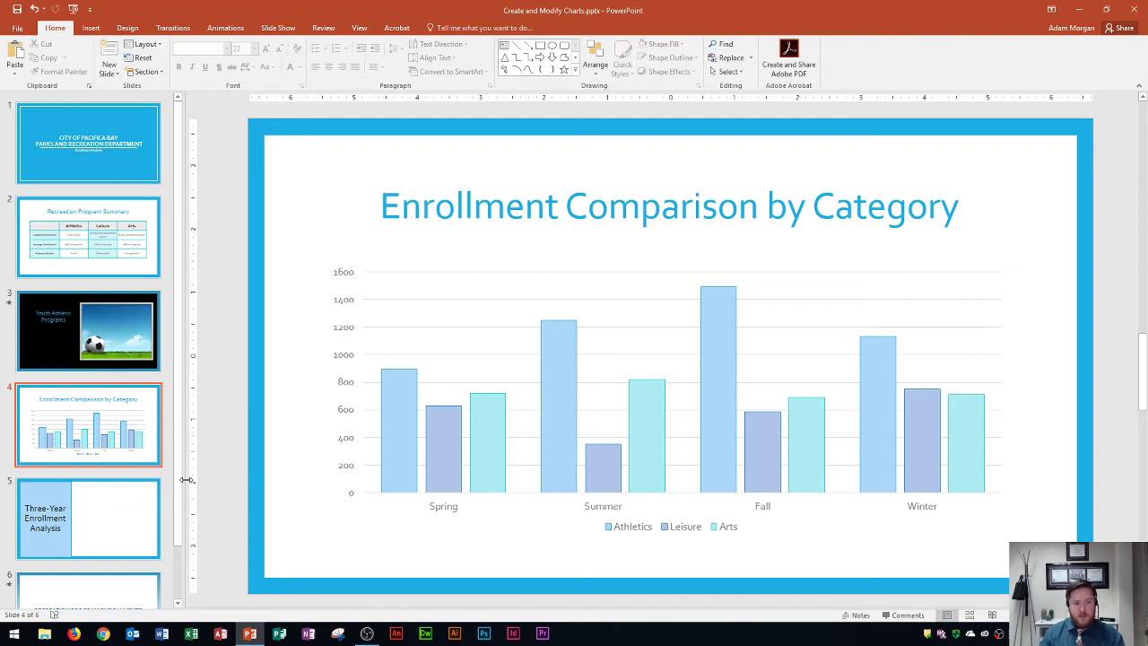
# On slide 5 'Three-Year Enrollment Analysis', start inserting a chart from the content placeholder
pyautogui.click(123, 506)
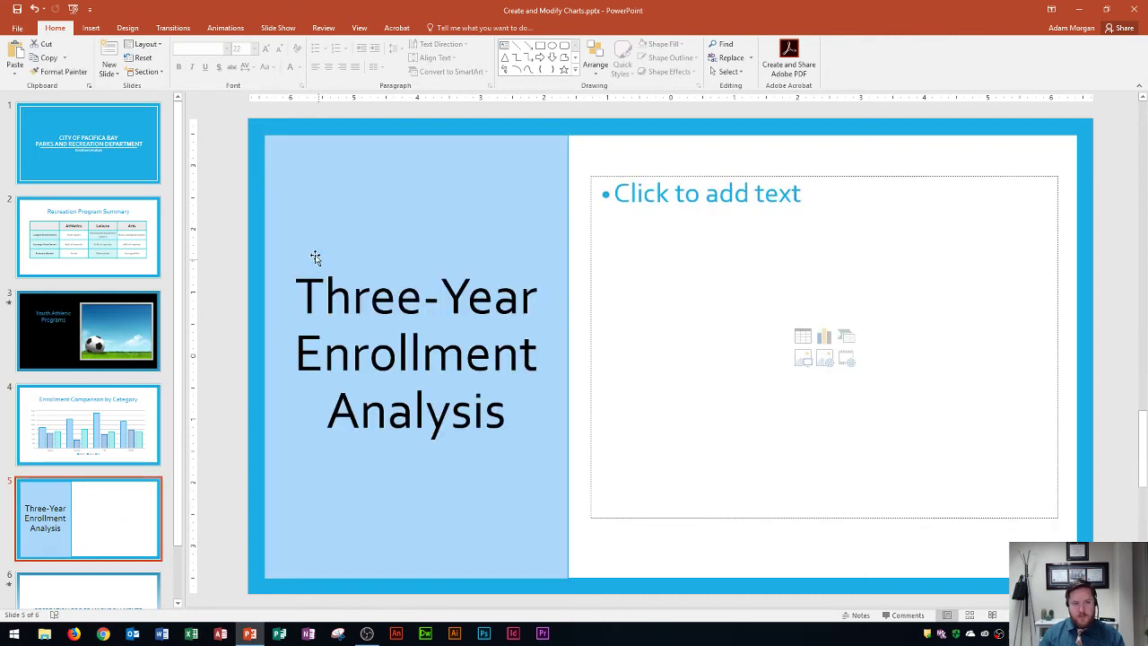
pyautogui.click(148, 44)
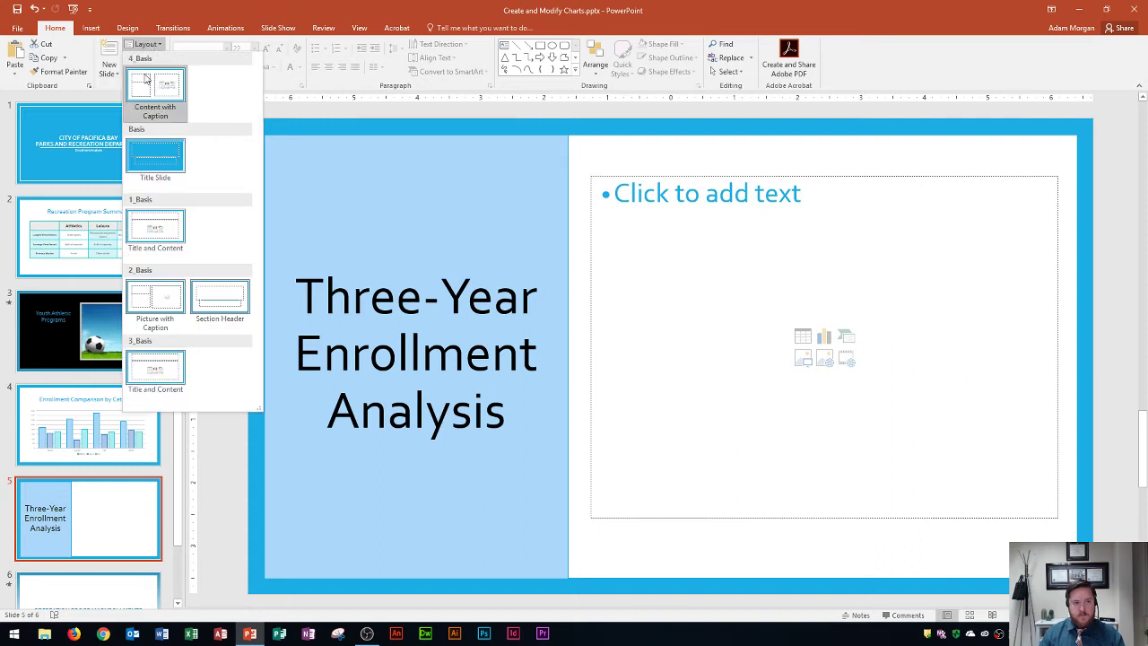
pyautogui.click(149, 45)
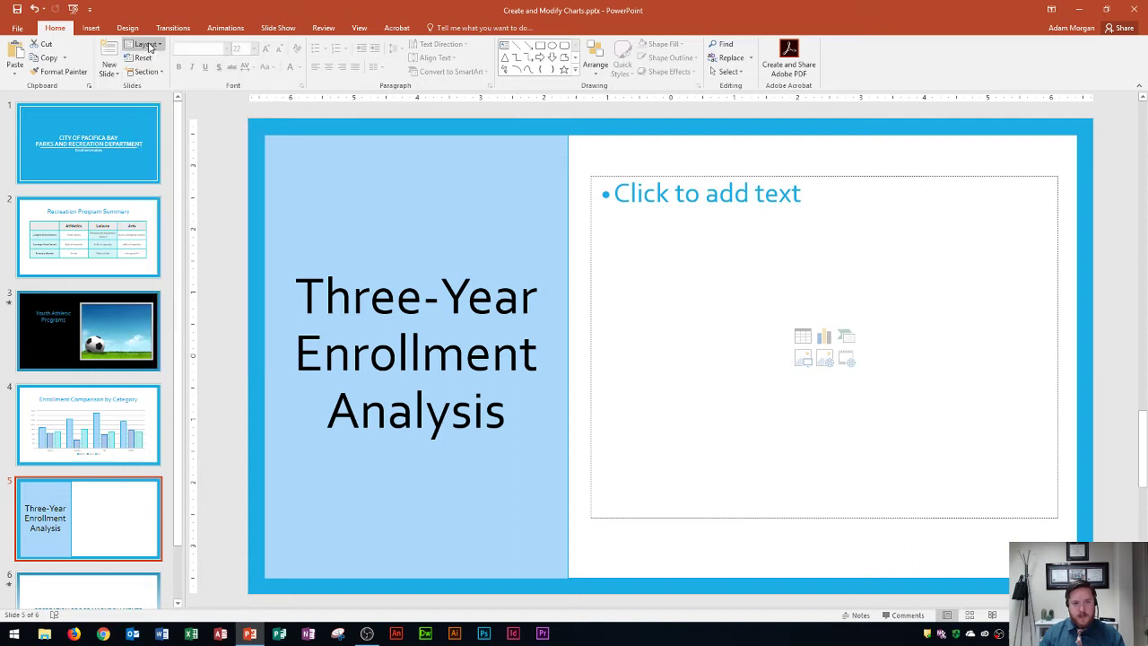
pyautogui.click(827, 340)
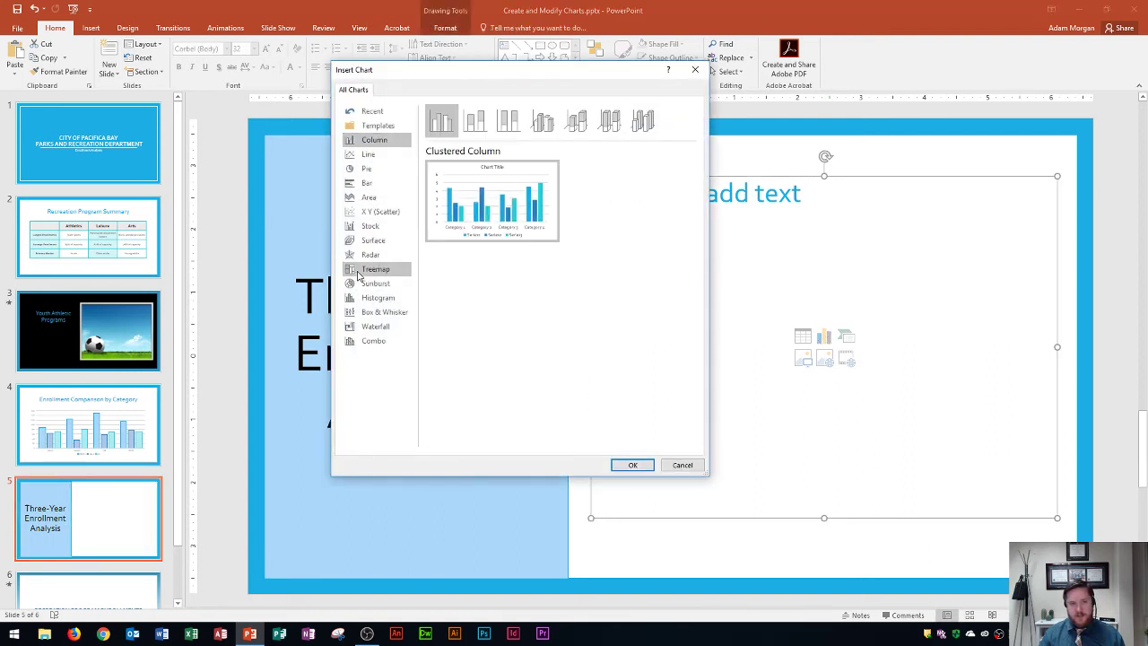
# Insert a Line with Markers chart into slide 5's content area
pyautogui.click(369, 156)
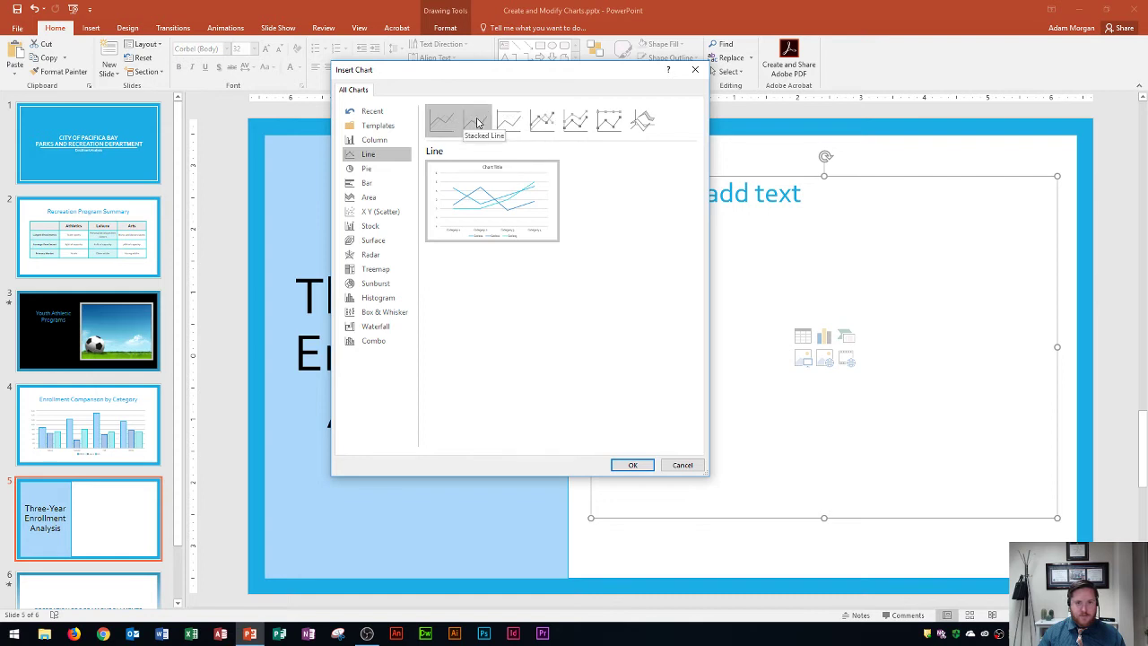
pyautogui.click(538, 123)
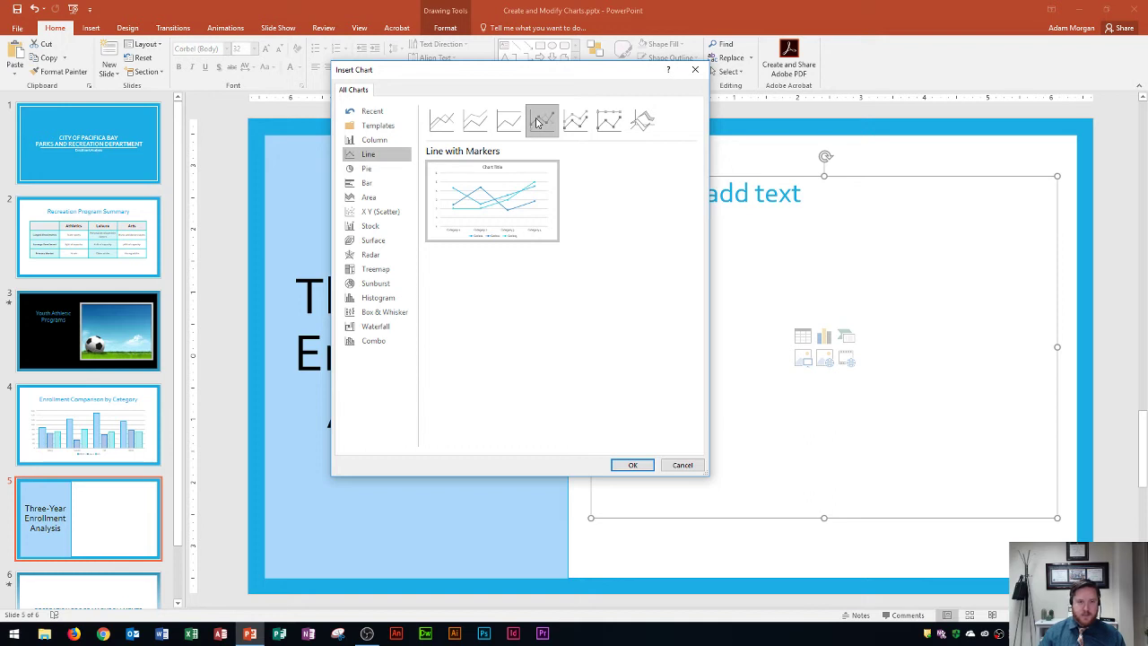
pyautogui.moveTo(525, 217)
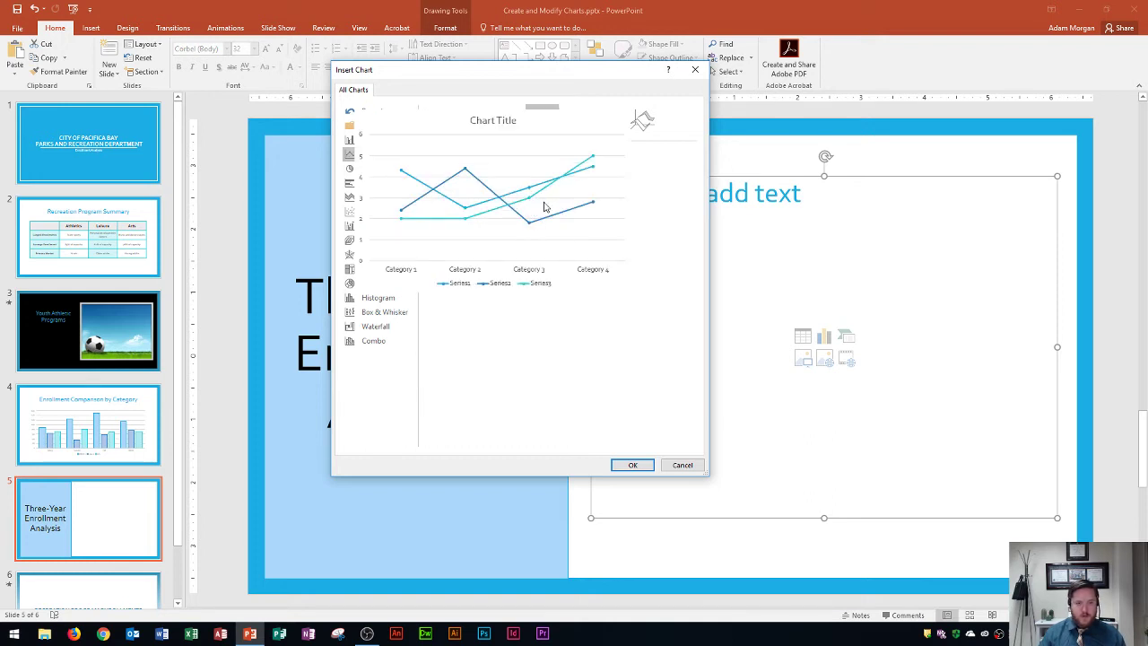
pyautogui.click(633, 466)
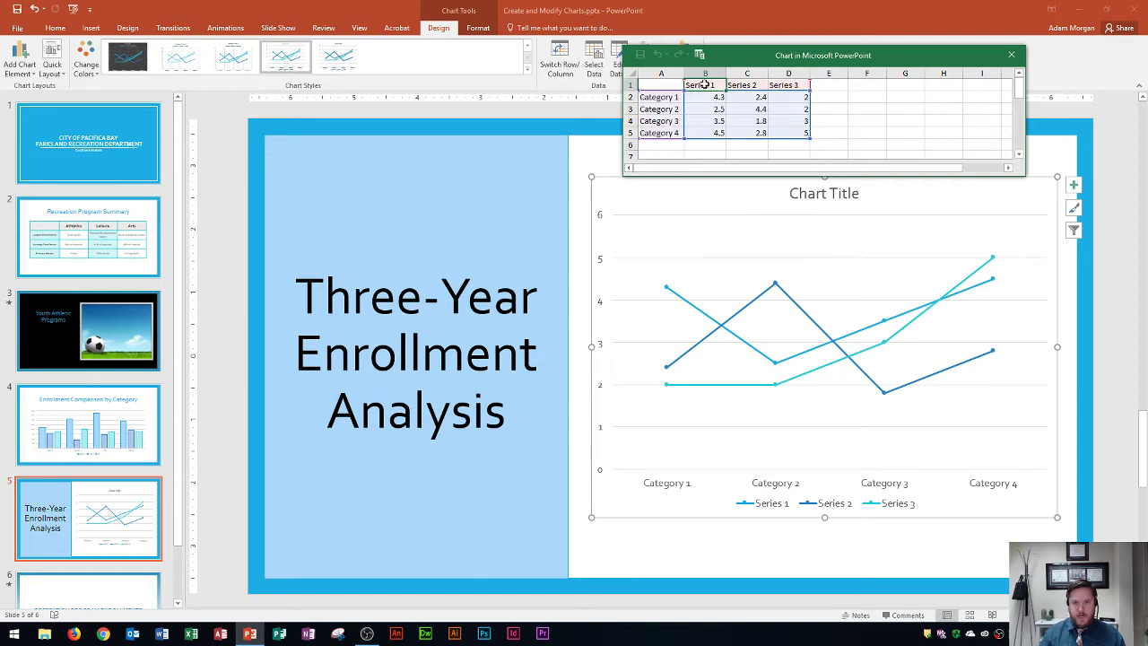
# Enter Youth, Adult and Senior as the line chart's series headers in B1 to D1
pyautogui.click(759, 86)
pyautogui.moveTo(759, 85); pyautogui.dragTo(777, 85)
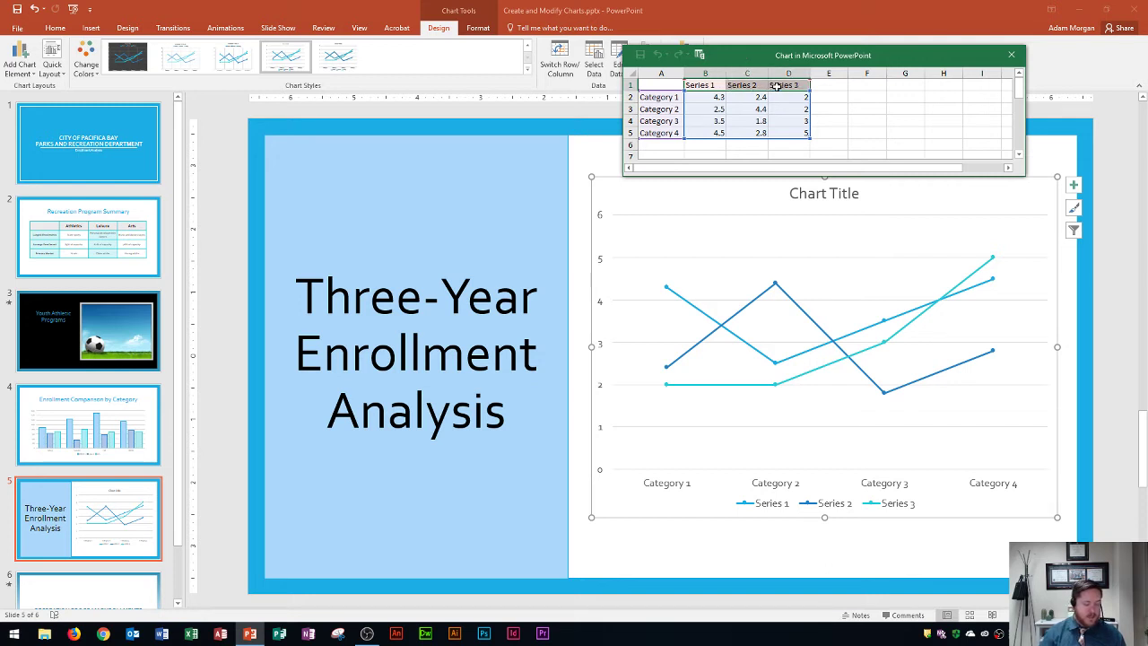
pyautogui.write('Youth')
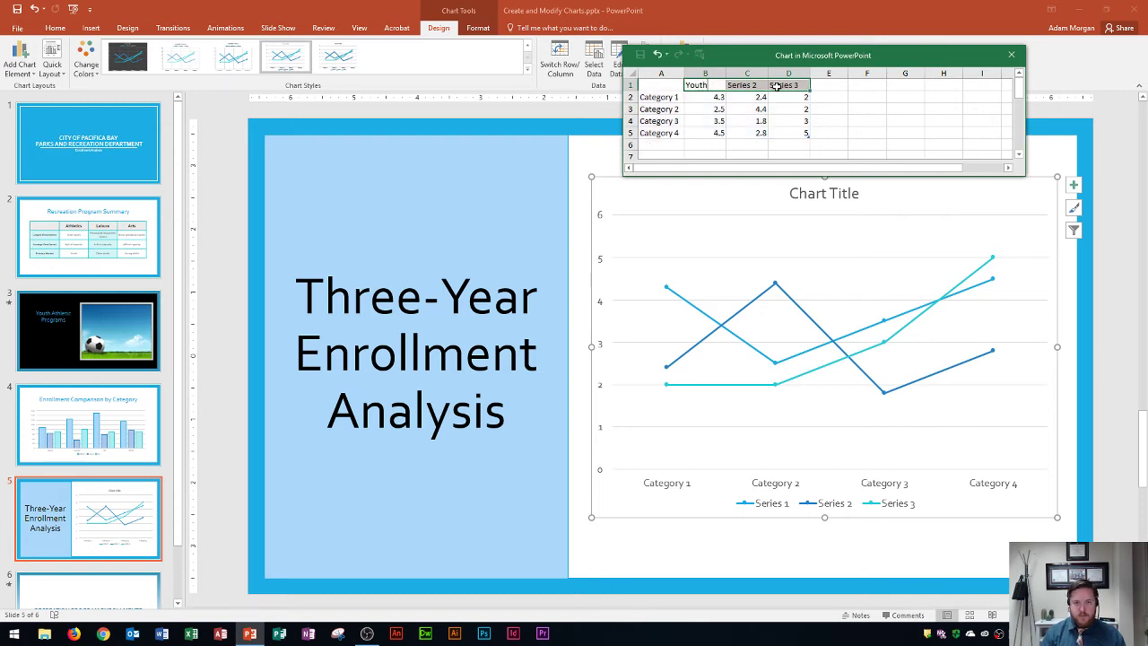
pyautogui.press('Return')
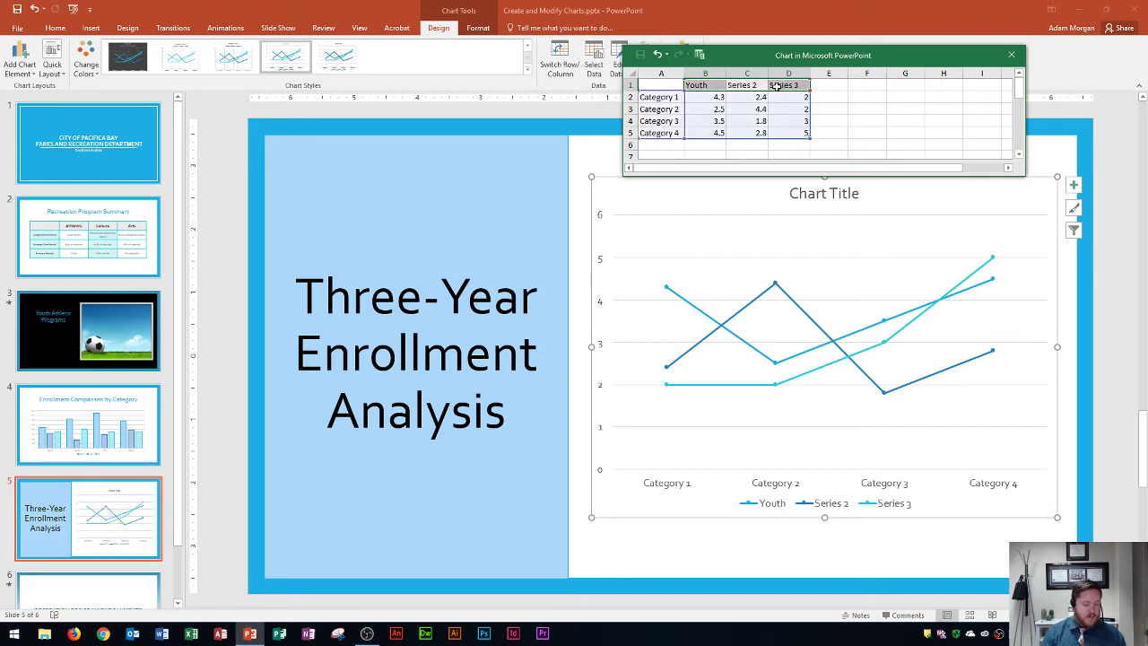
pyautogui.write('Adult')
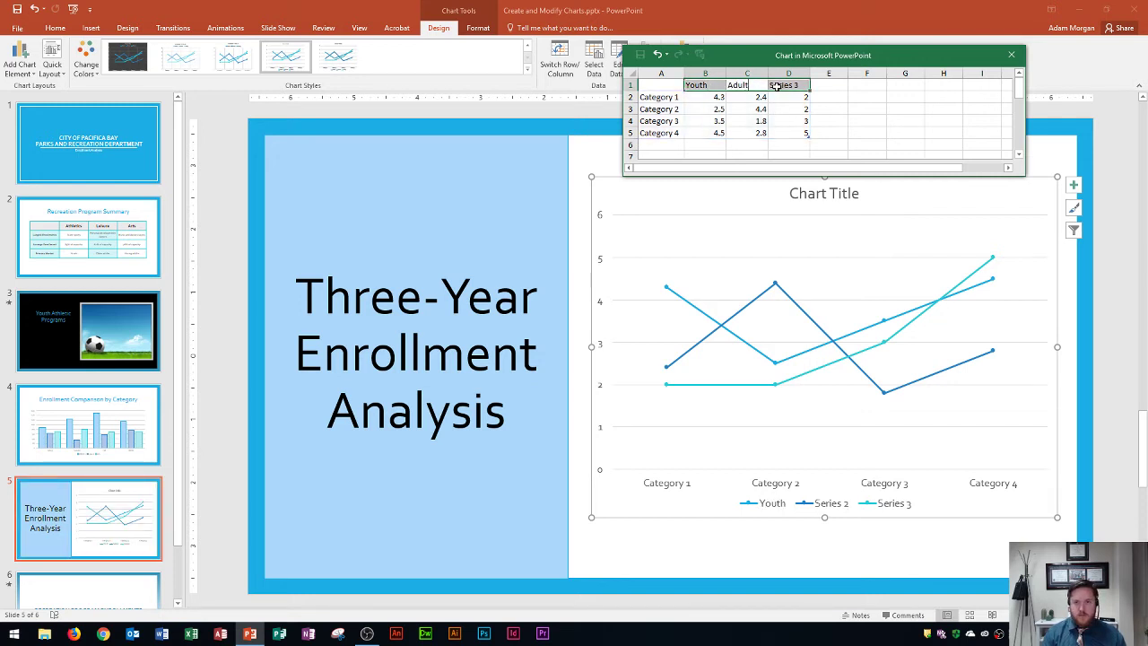
pyautogui.write('S')
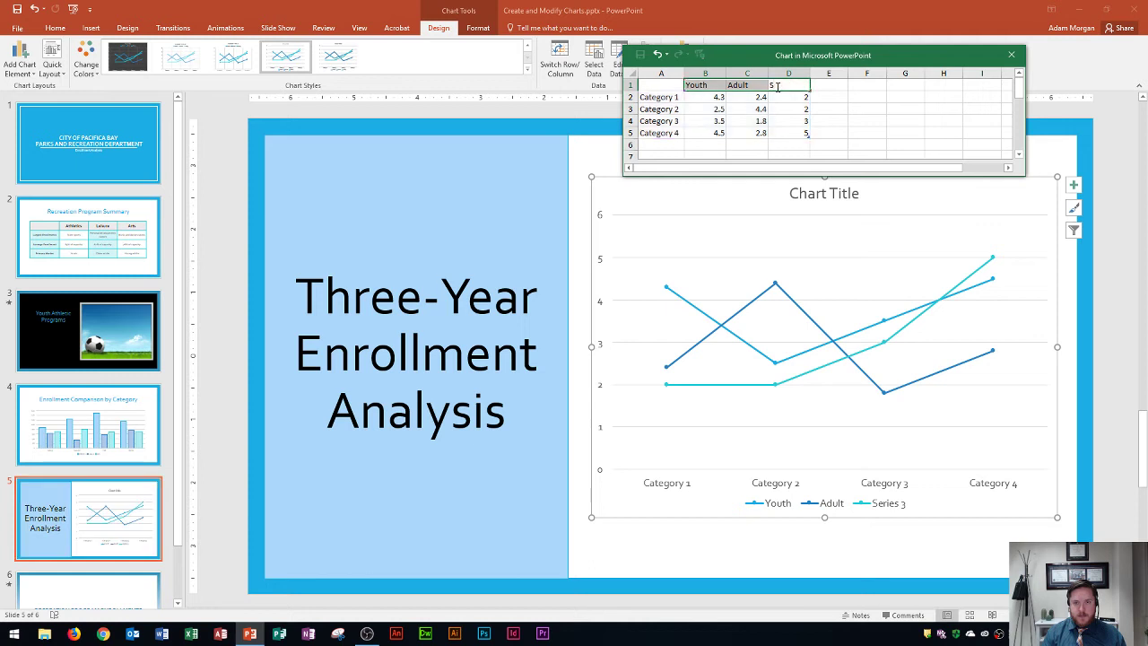
pyautogui.write('erior')
pyautogui.press('Return')
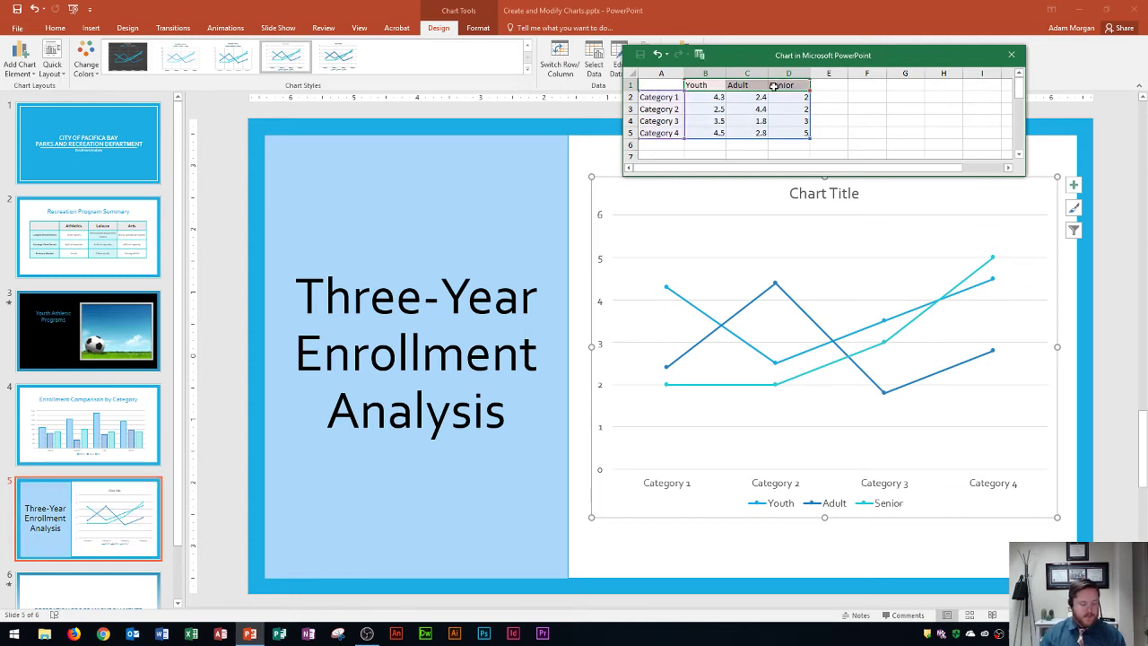